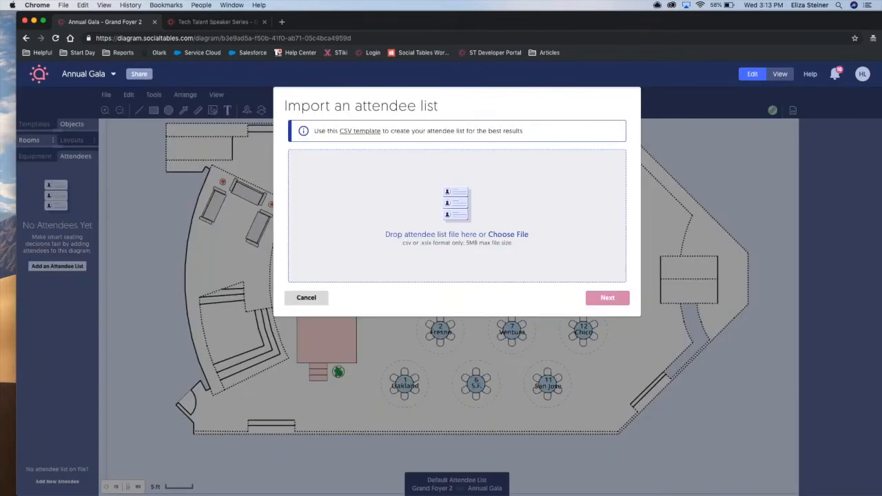
Load Annual Gala Guest List.csv from the Webinar folder on the Desktop into the attendee list import.
{"action": "key", "text": "super+Tab"}
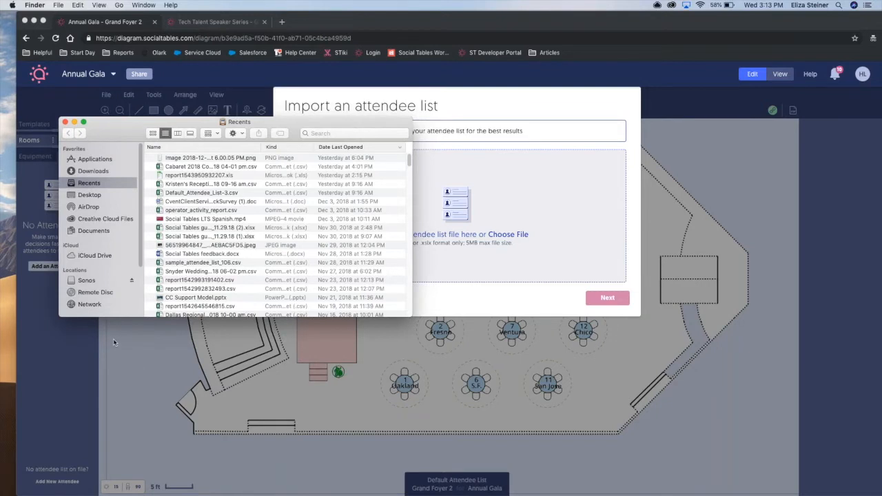
{"action": "left_click", "coordinate": [90, 196]}
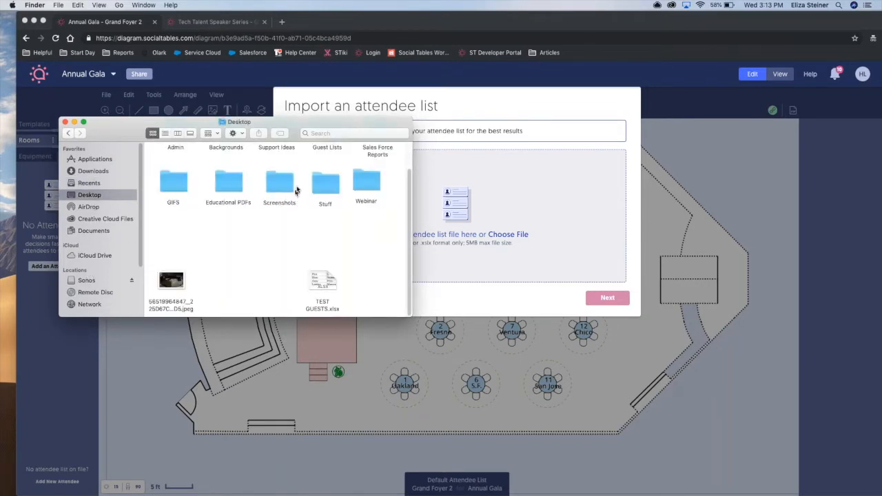
{"action": "double_click", "coordinate": [366, 180]}
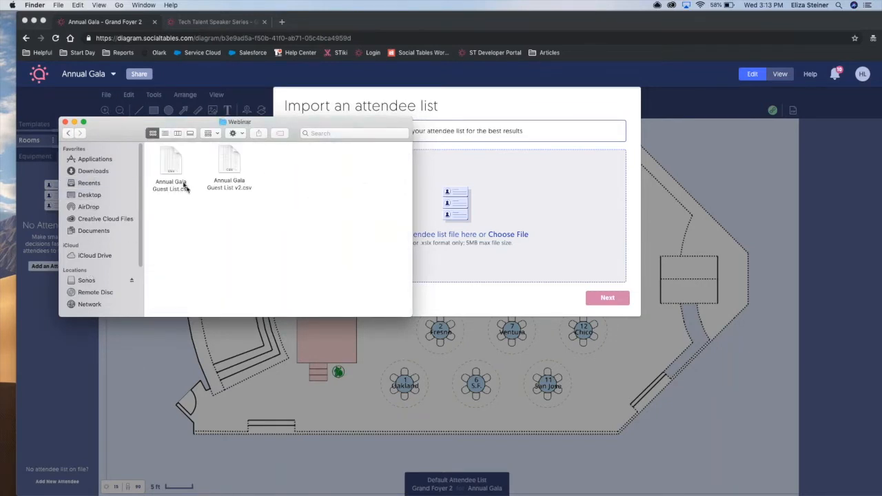
{"action": "left_click_drag", "start_coordinate": [162, 171], "coordinate": [453, 203]}
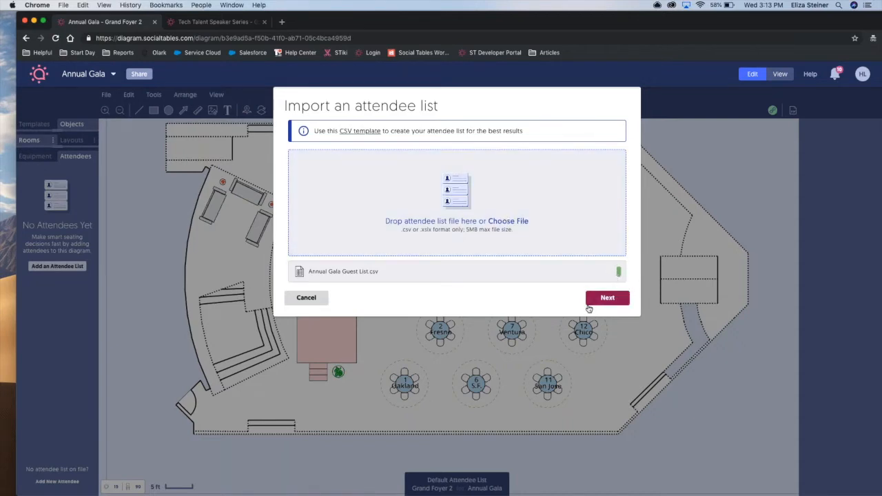
Import the guest list with all columns enabled and matched to their same-named Social Tables fields, and finish the import.
{"action": "left_click", "coordinate": [607, 298]}
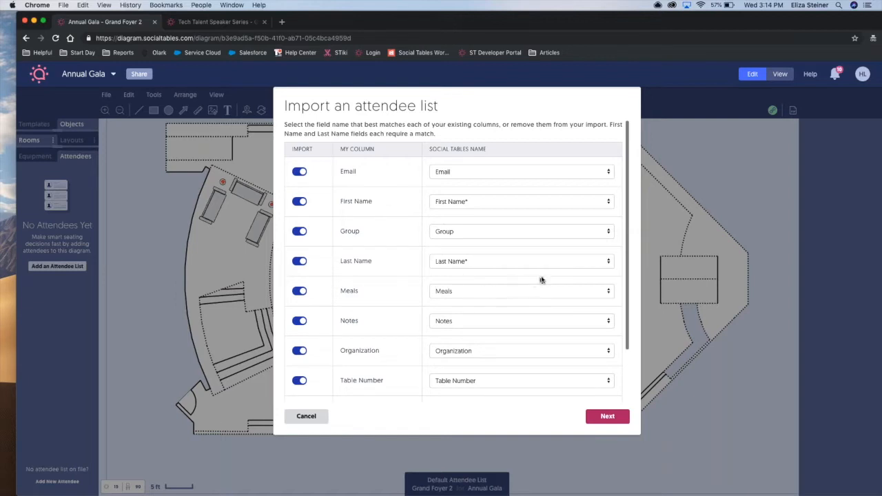
{"action": "scroll", "coordinate": [543, 279], "scroll_direction": "down", "scroll_amount": 3}
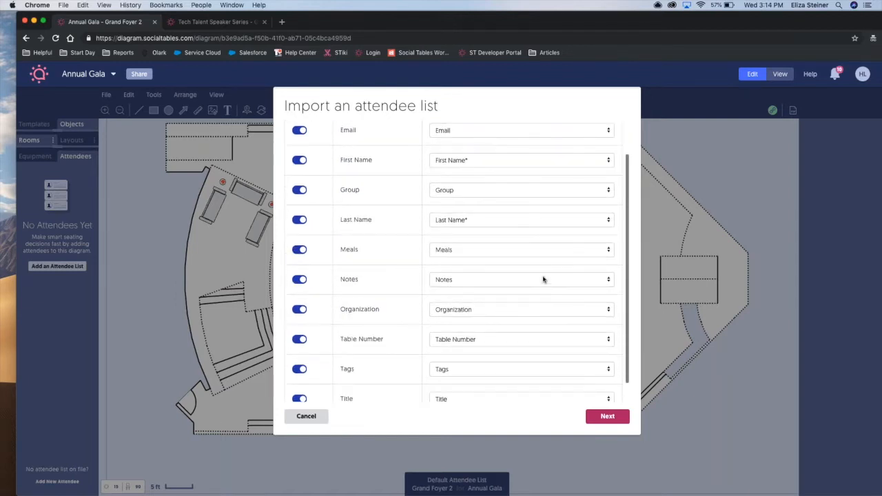
{"action": "left_click", "coordinate": [608, 419]}
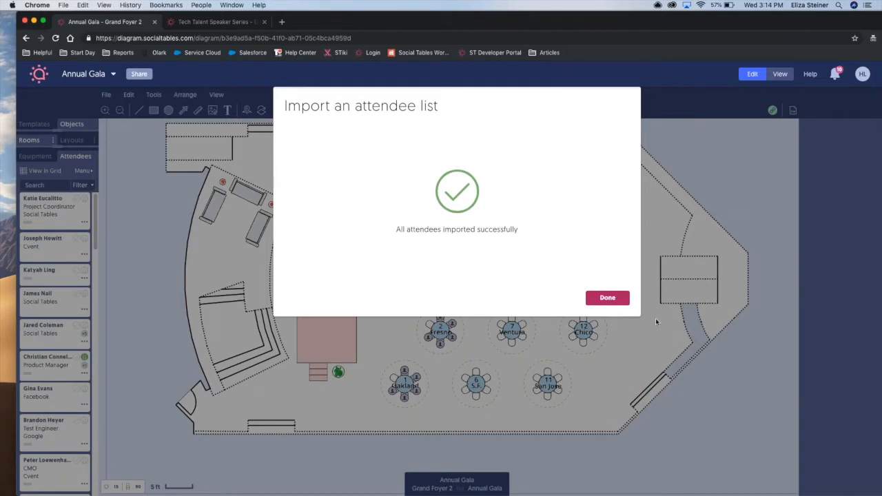
{"action": "left_click", "coordinate": [614, 301]}
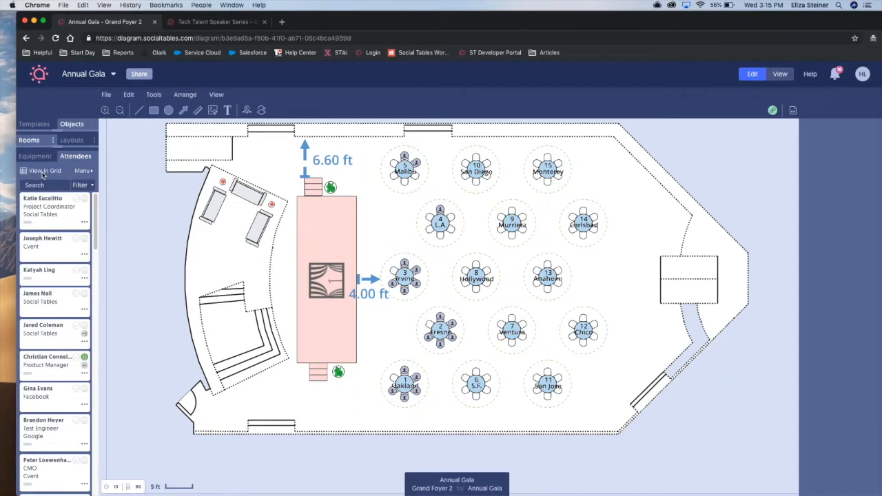
Show the attendee list in grid view and maximize the Manage Attendees window.
{"action": "left_click", "coordinate": [216, 96]}
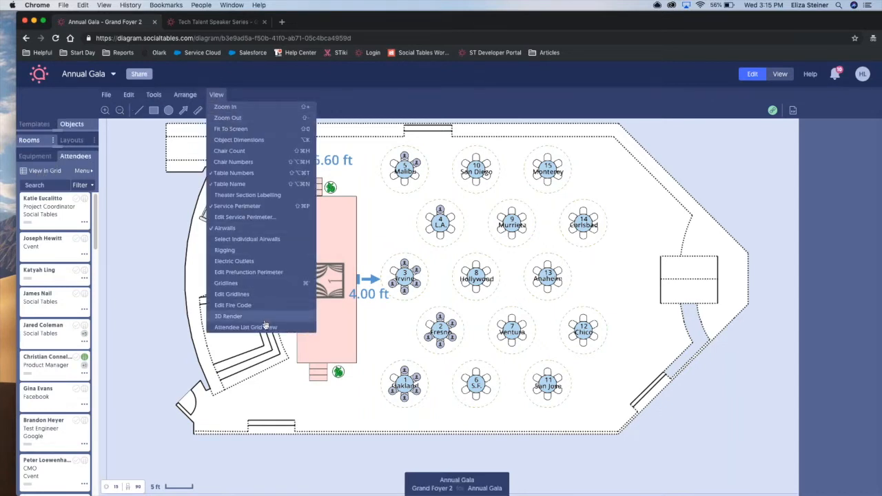
{"action": "left_click", "coordinate": [34, 170]}
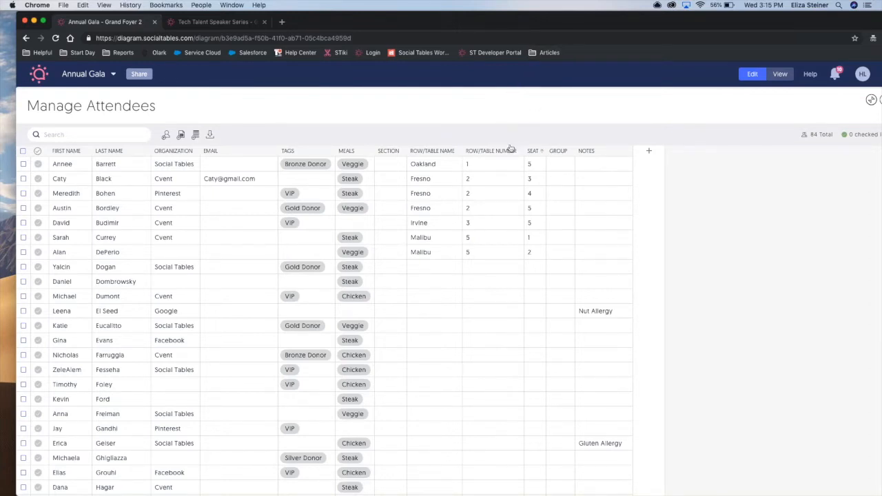
{"action": "left_click_drag", "start_coordinate": [484, 19], "coordinate": [450, 18]}
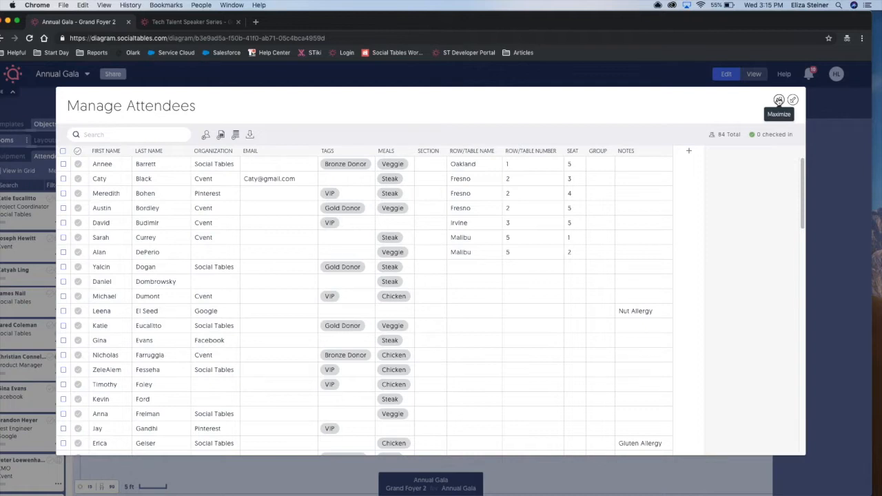
{"action": "left_click", "coordinate": [778, 100]}
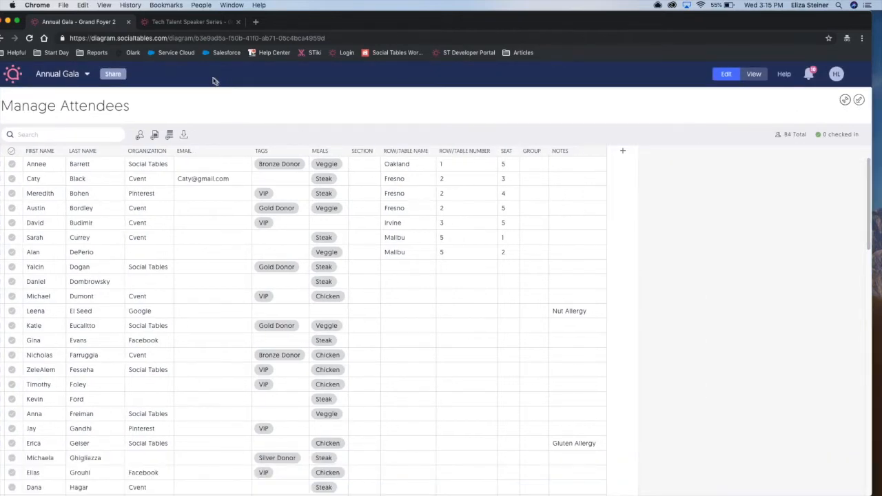
{"action": "left_click_drag", "start_coordinate": [285, 22], "coordinate": [305, 20]}
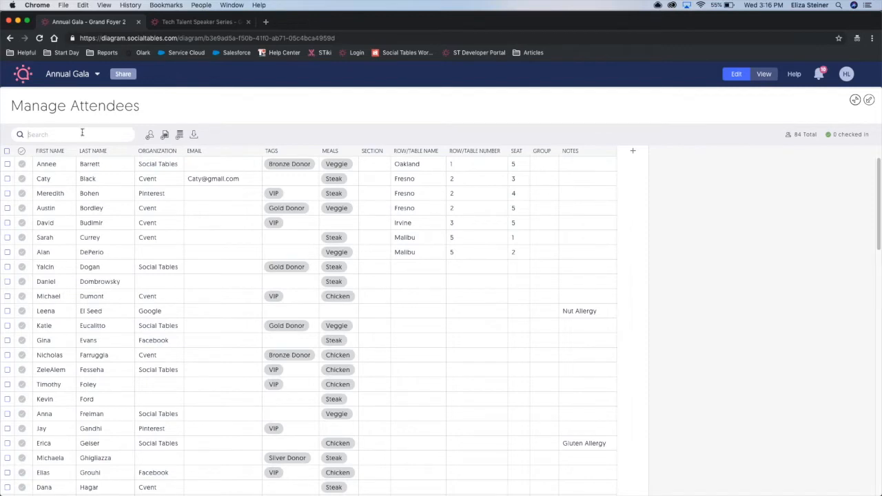
Search the attendee grid for one attendee by first name.
{"action": "type", "text": "kevin"}
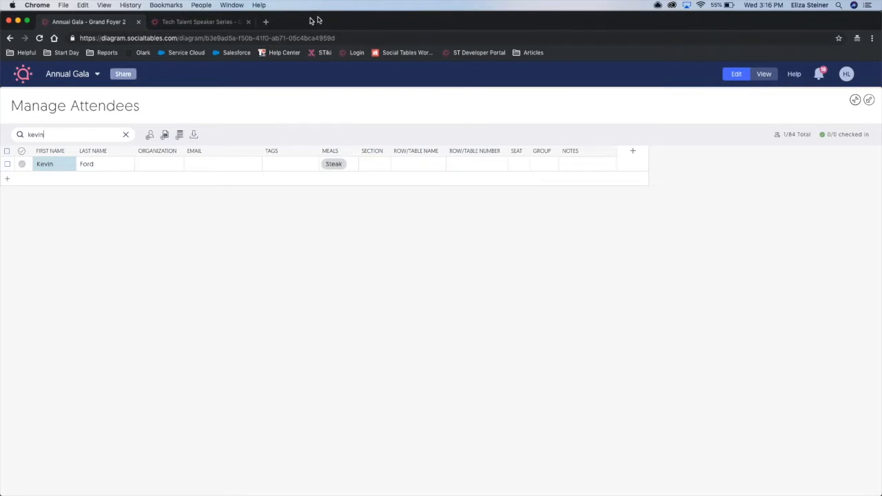
{"action": "left_click_drag", "start_coordinate": [314, 18], "coordinate": [335, 18]}
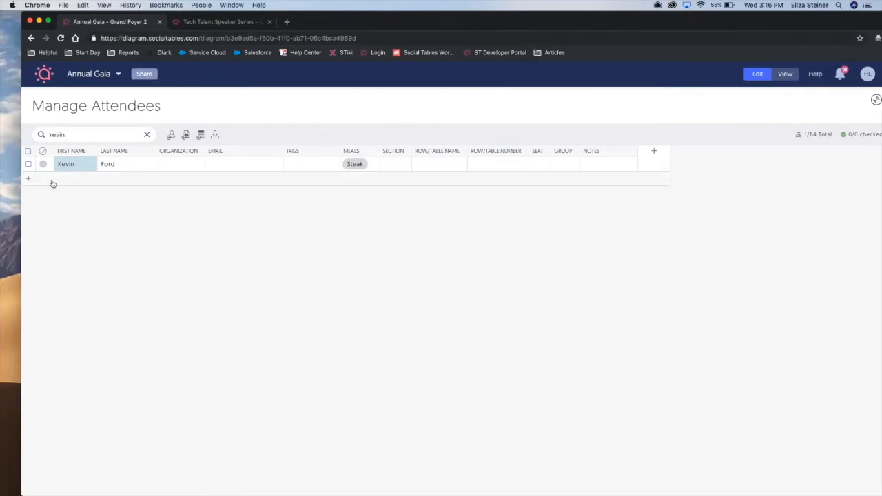
Replace the attendee search with the tag "Gold Donor".
{"action": "key", "text": "BackSpace"}
{"action": "key", "text": "BackSpace"}
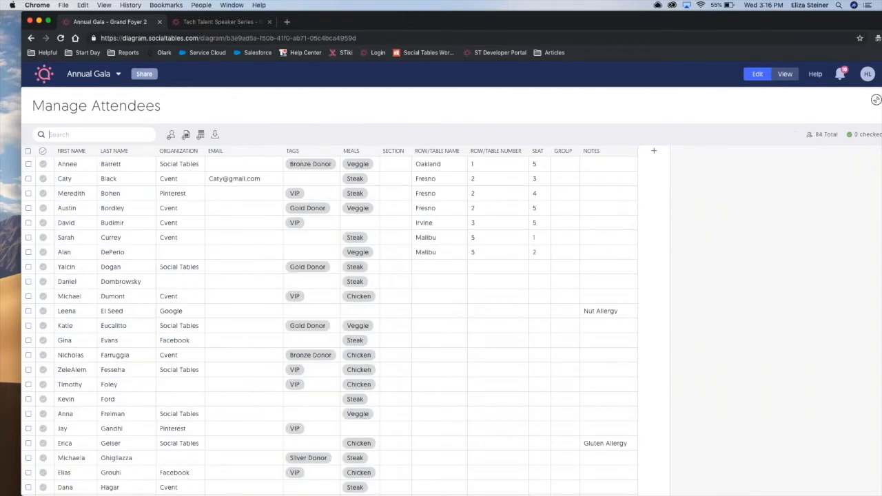
{"action": "type", "text": "Gold Donor"}
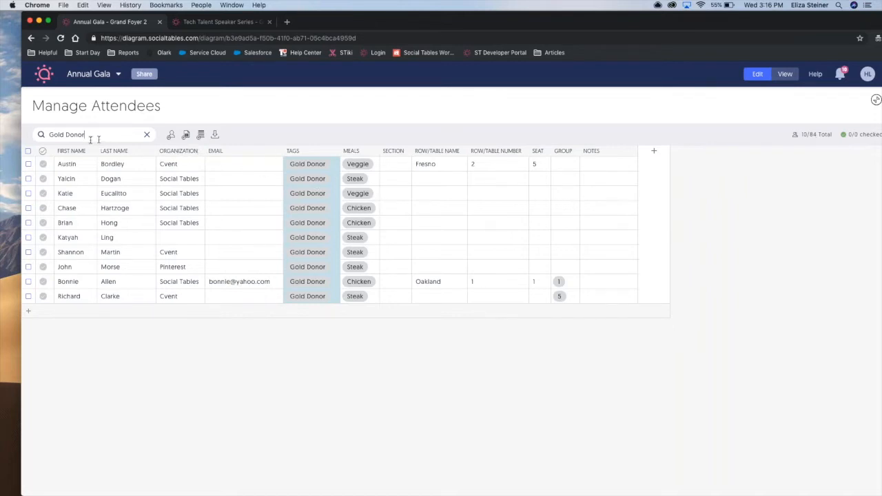
Find the single attendee by first name again, check them in, and clear the search.
{"action": "left_click_drag", "start_coordinate": [97, 139], "coordinate": [31, 139]}
{"action": "key", "text": "BackSpace"}
{"action": "type", "text": "kevin"}
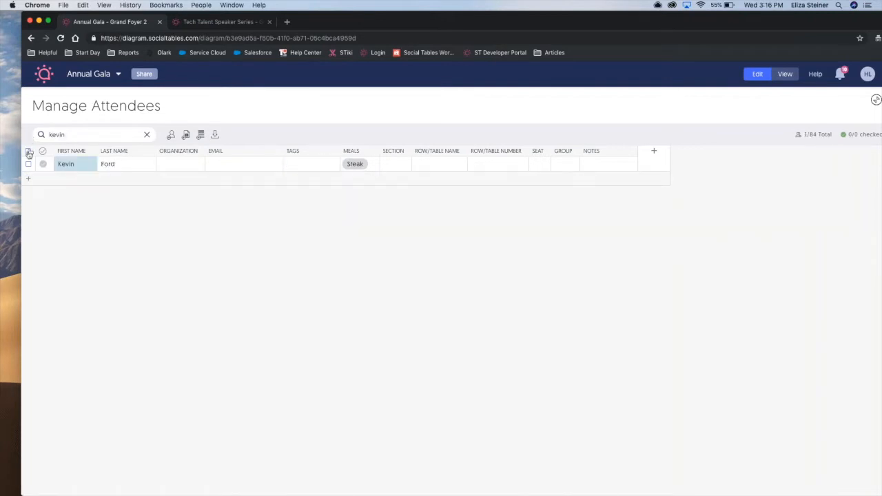
{"action": "left_click", "coordinate": [28, 165]}
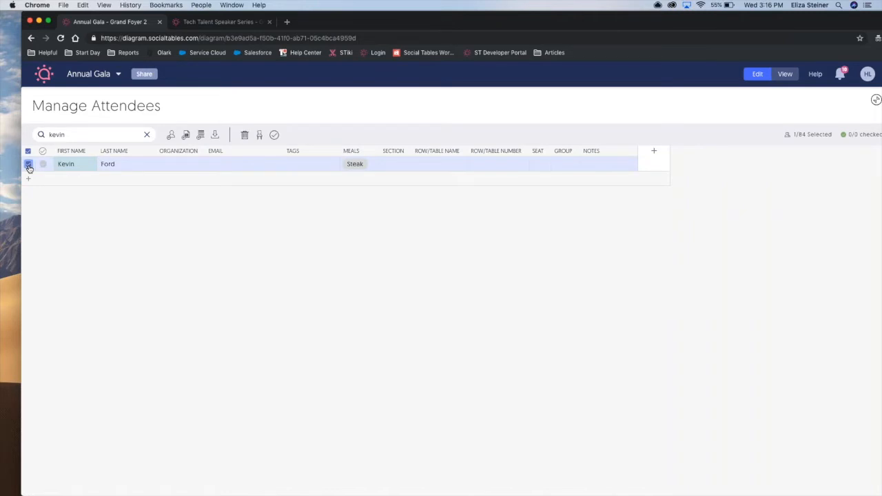
{"action": "left_click", "coordinate": [274, 135]}
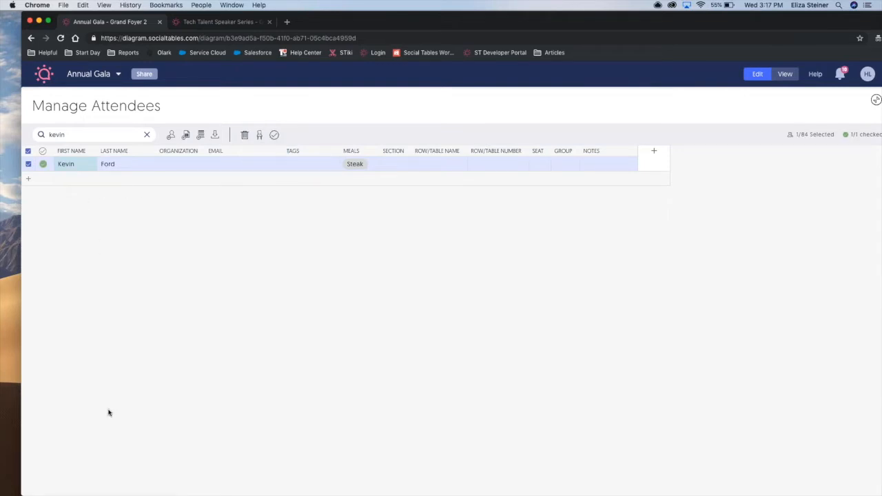
{"action": "left_click", "coordinate": [146, 135]}
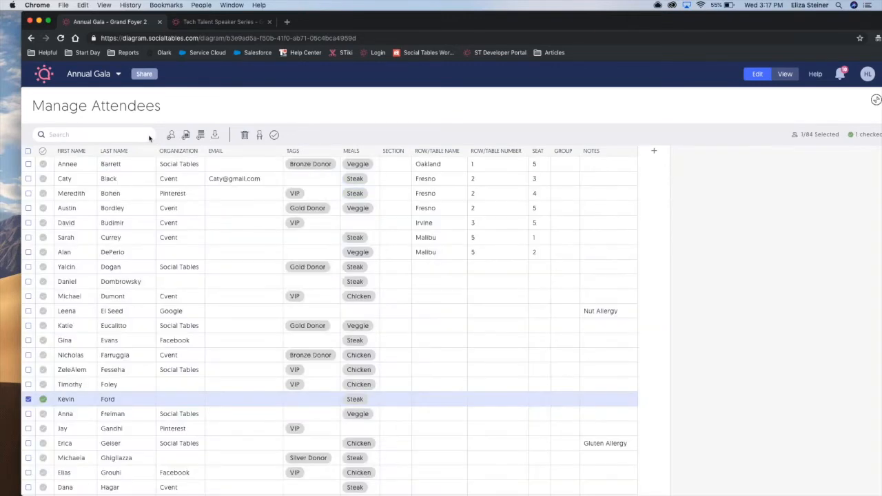
Sort the attendees by first name and by last name in both directions, resetting the order after each.
{"action": "left_click", "coordinate": [93, 153]}
{"action": "left_click", "coordinate": [93, 153]}
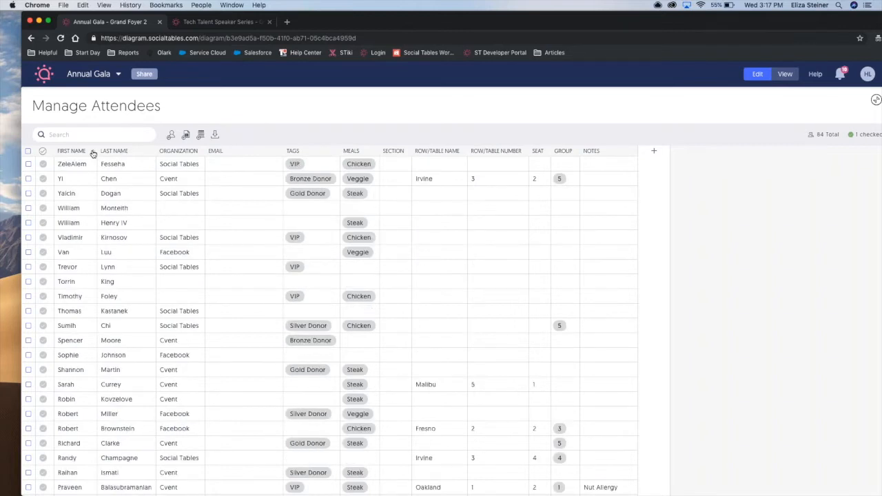
{"action": "left_click", "coordinate": [93, 153]}
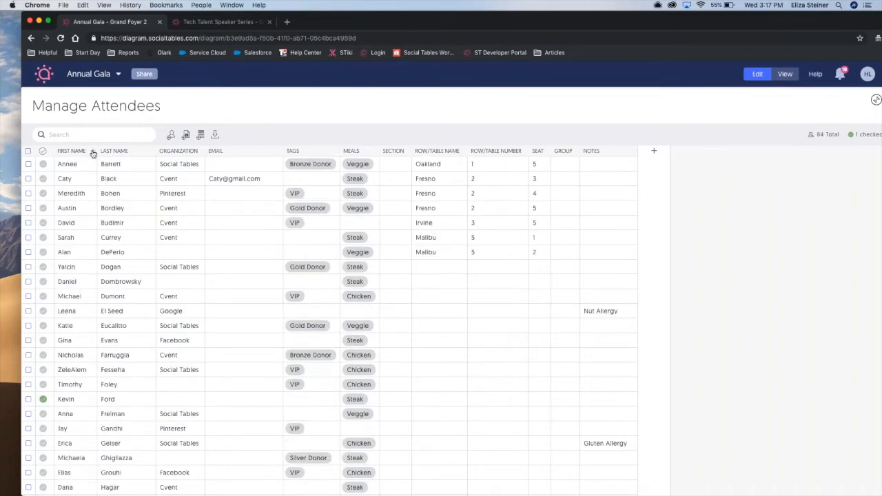
{"action": "left_click", "coordinate": [151, 153]}
{"action": "left_click", "coordinate": [151, 153]}
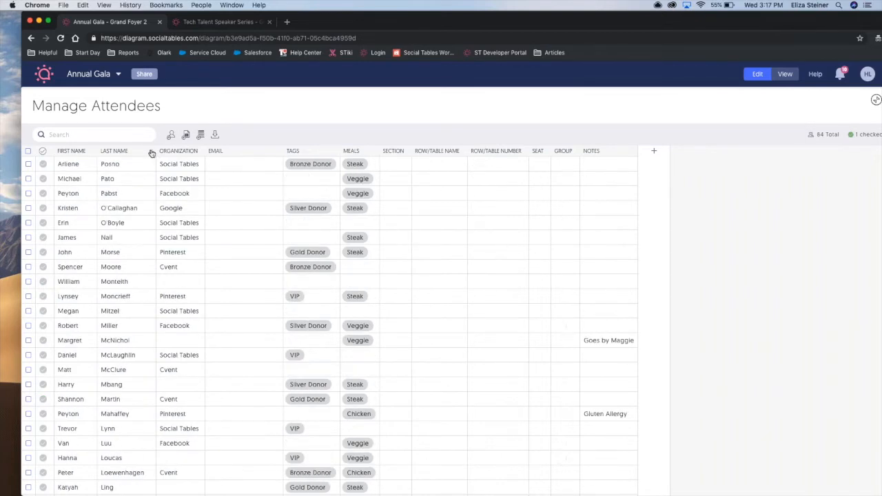
{"action": "left_click", "coordinate": [152, 153]}
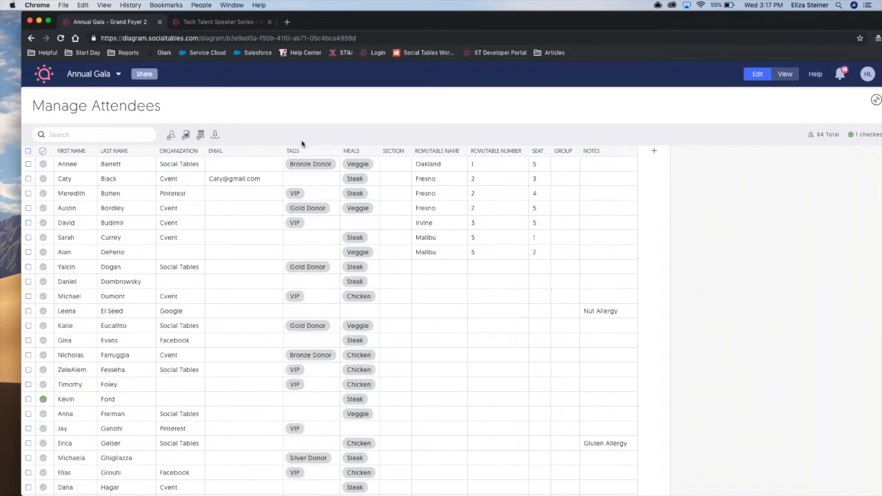
Sort the attendees by tags and by meals in both directions, resetting the order after each.
{"action": "left_click", "coordinate": [335, 153]}
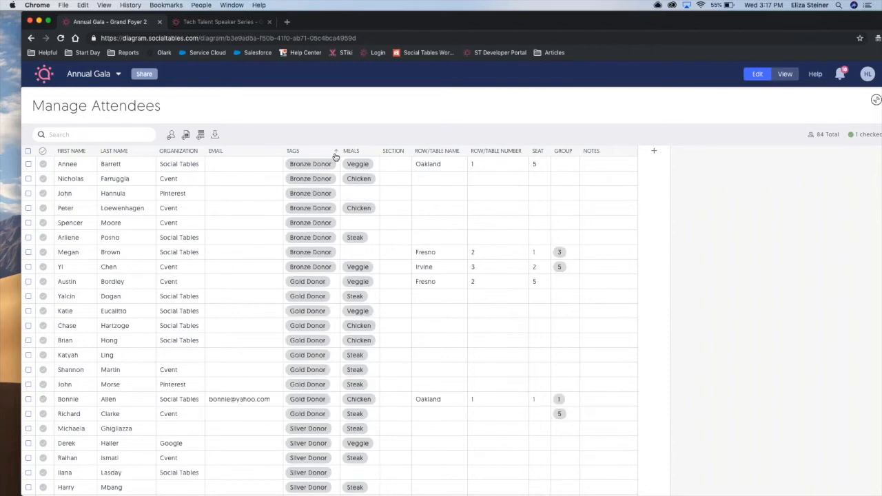
{"action": "left_click", "coordinate": [335, 153]}
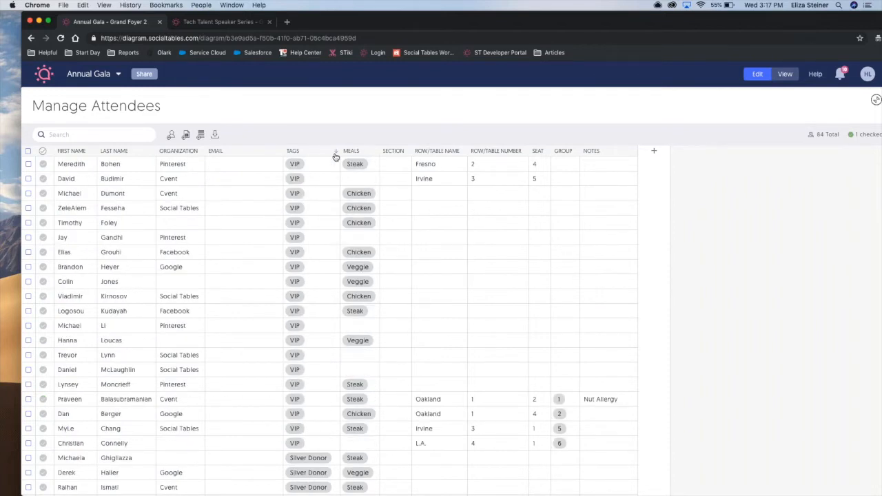
{"action": "left_click", "coordinate": [335, 153]}
{"action": "left_click", "coordinate": [374, 153]}
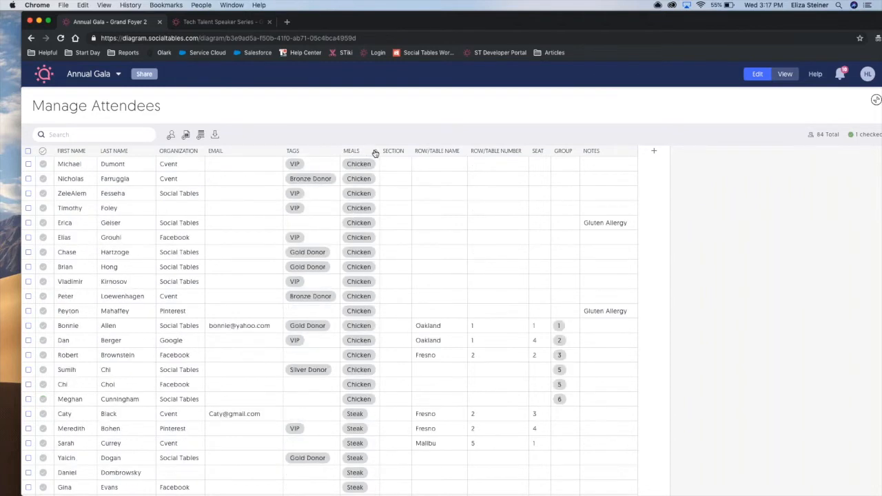
{"action": "left_click", "coordinate": [374, 153]}
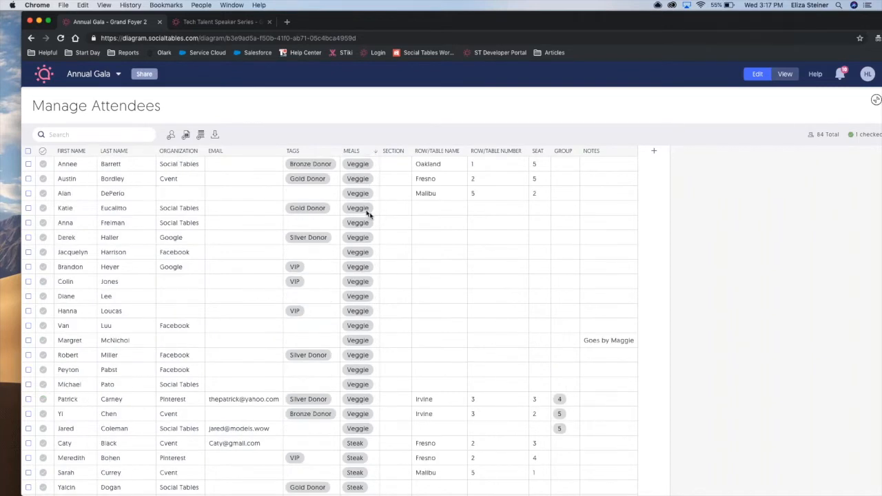
{"action": "left_click", "coordinate": [376, 153]}
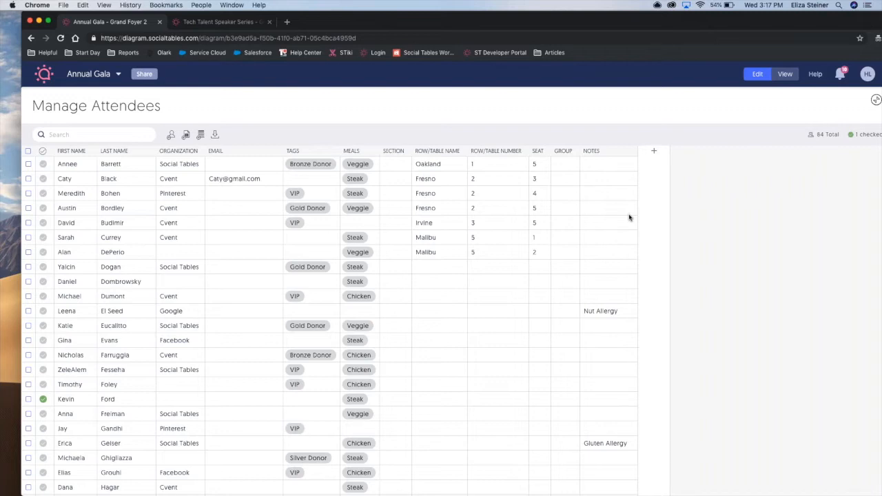
Create a custom field named VIP in the attendee grid.
{"action": "left_click", "coordinate": [656, 153]}
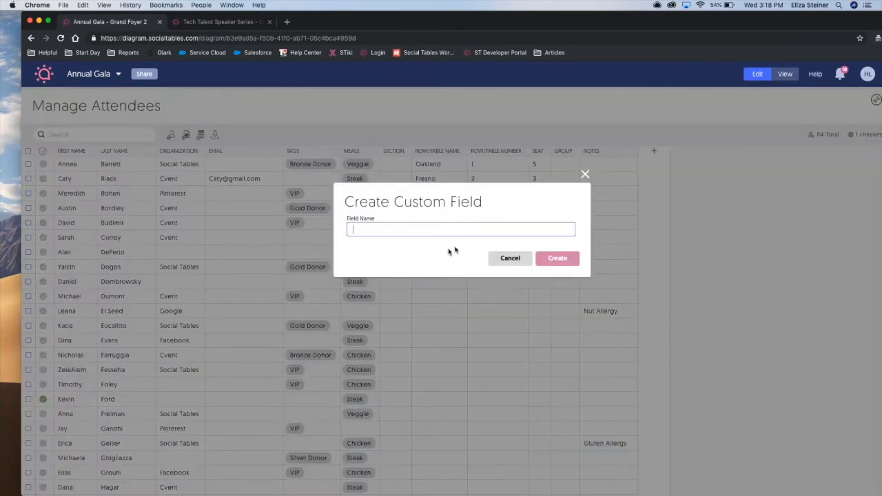
{"action": "type", "text": "VIP"}
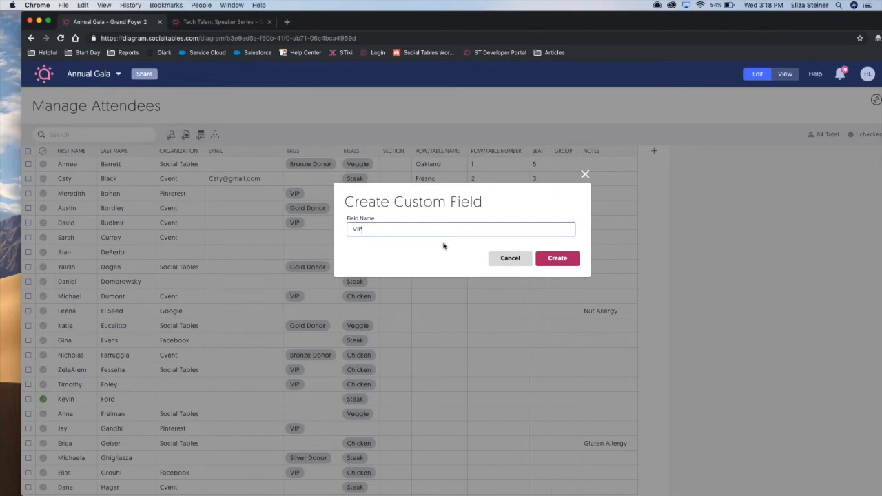
{"action": "left_click", "coordinate": [566, 260]}
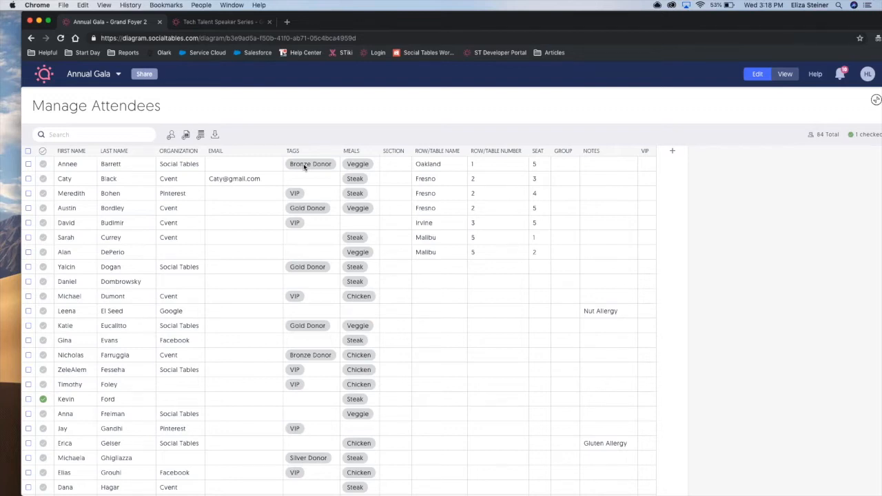
Change the colour of the Bronze Donor tag to yellow and save the tag.
{"action": "left_click", "coordinate": [304, 166]}
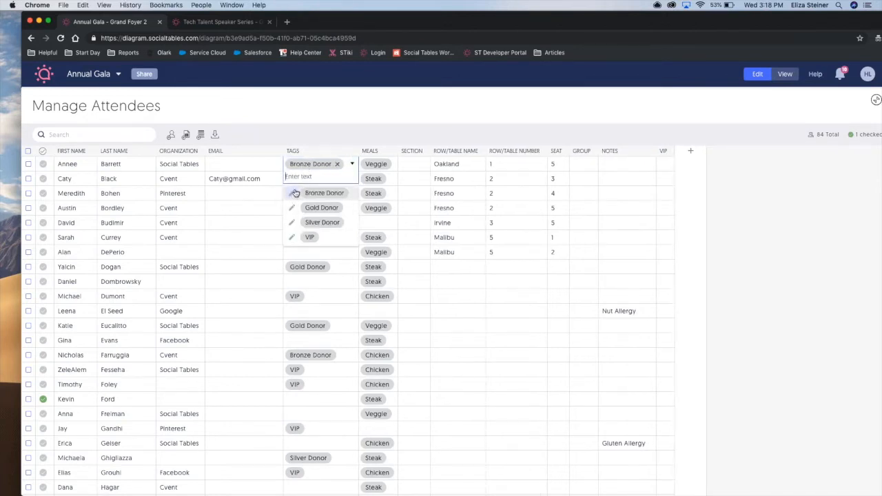
{"action": "left_click", "coordinate": [293, 193]}
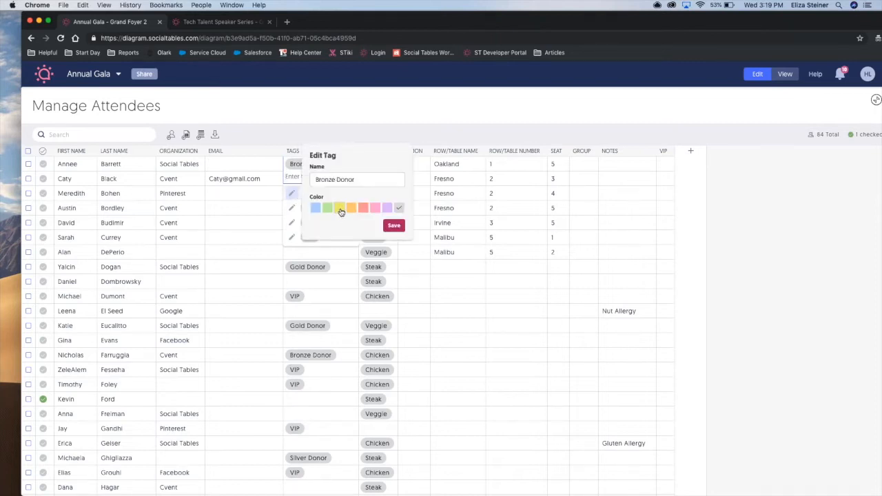
{"action": "left_click", "coordinate": [392, 226]}
{"action": "left_click", "coordinate": [399, 228]}
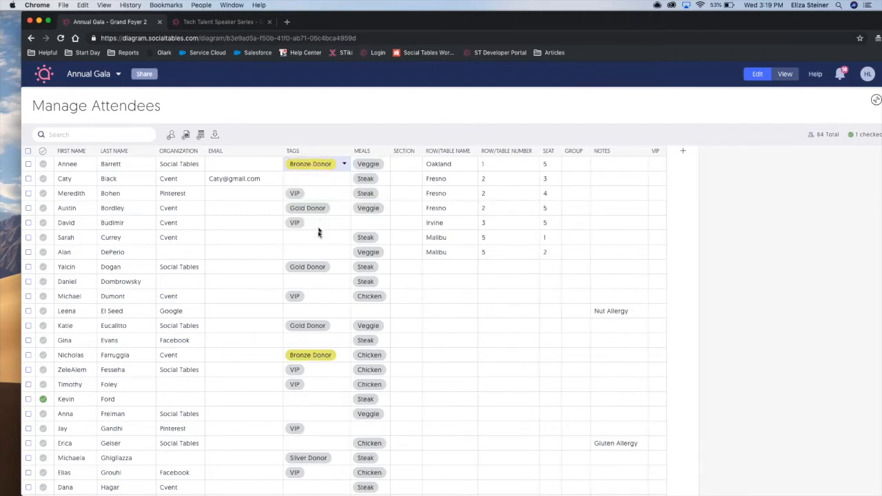
Change the colour of the Veggie meal to green and save the meal.
{"action": "left_click", "coordinate": [366, 166]}
{"action": "left_click", "coordinate": [359, 167]}
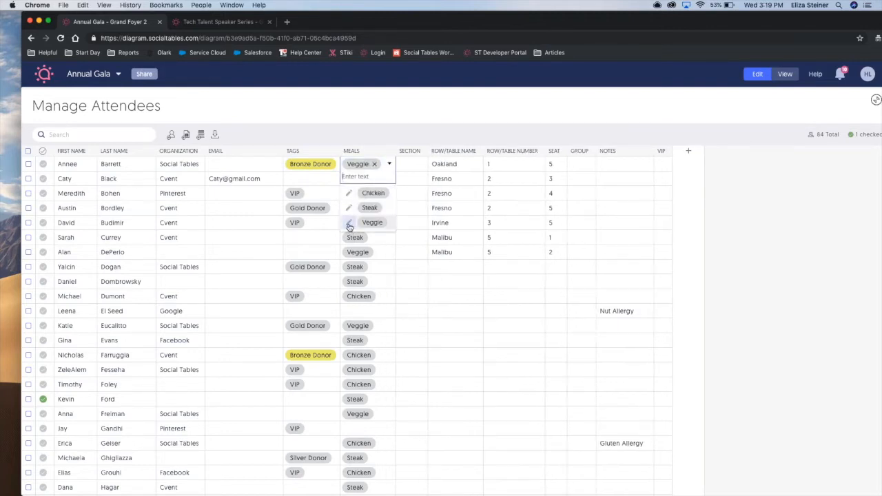
{"action": "left_click", "coordinate": [349, 224]}
{"action": "left_click", "coordinate": [385, 240]}
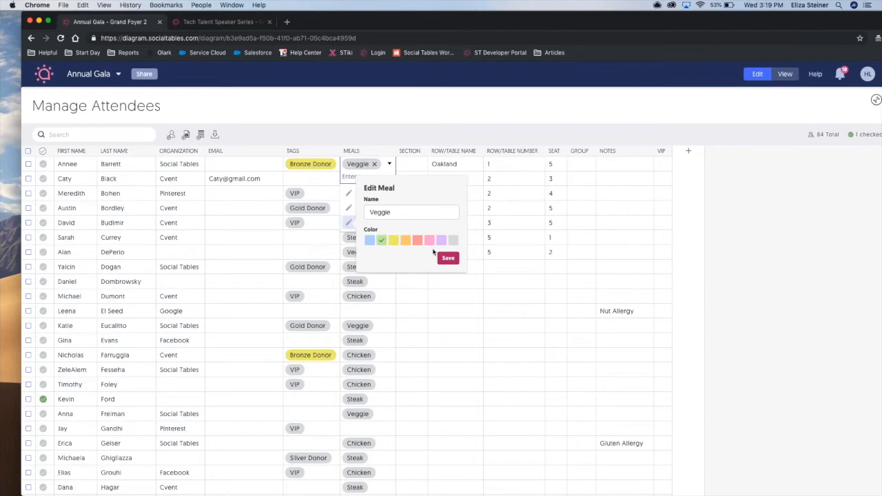
{"action": "left_click", "coordinate": [445, 257]}
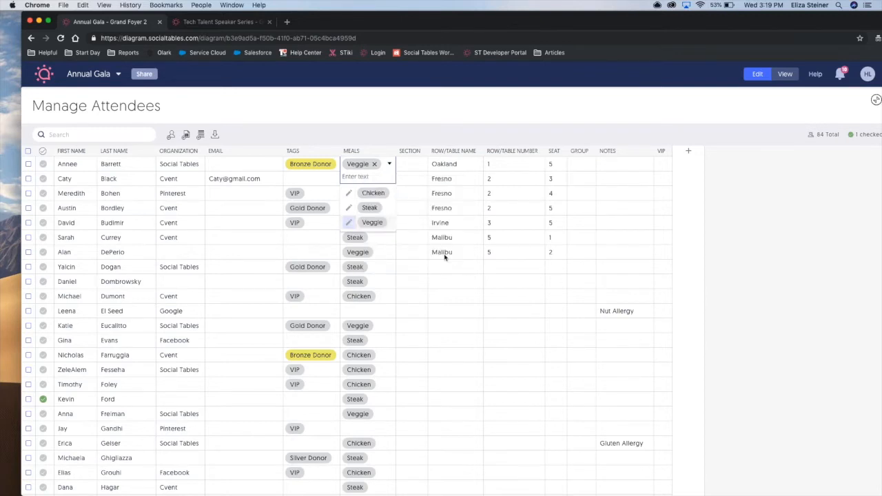
{"action": "left_click", "coordinate": [445, 257]}
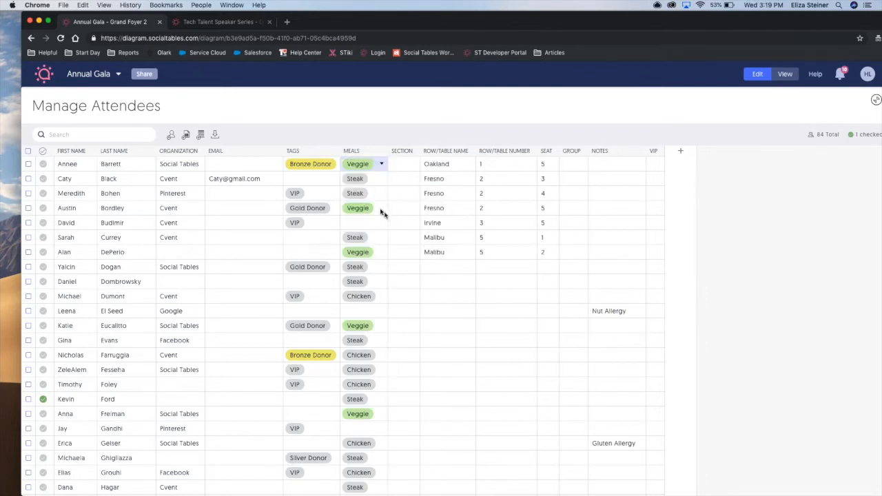
Create a new tag named Platinum on the second attendee in the grid.
{"action": "left_click", "coordinate": [300, 180]}
{"action": "left_click", "coordinate": [299, 179]}
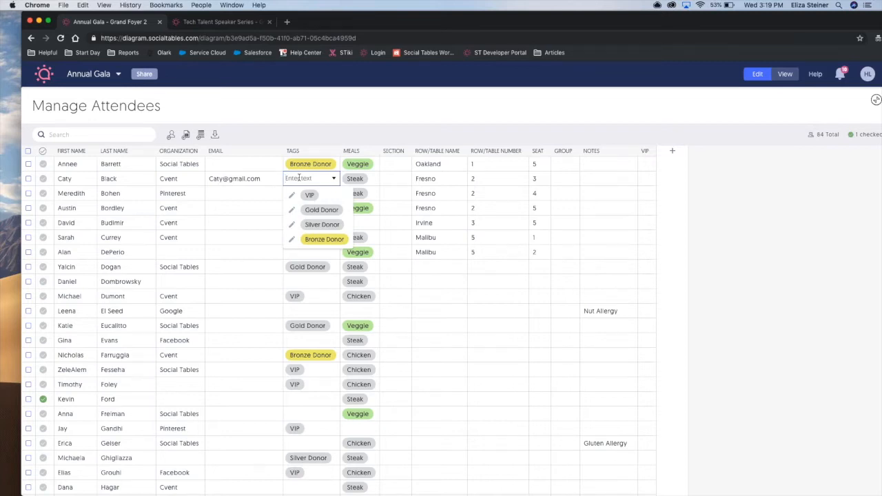
{"action": "type", "text": "Platinum"}
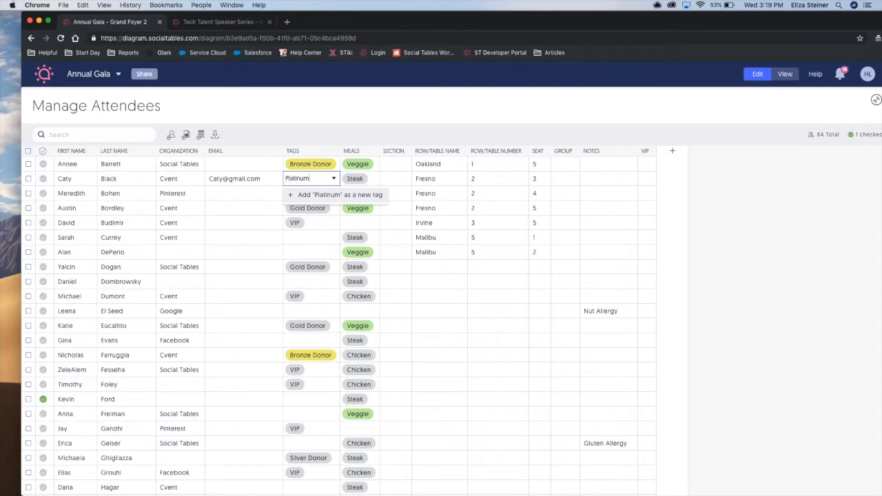
{"action": "key", "text": "Return"}
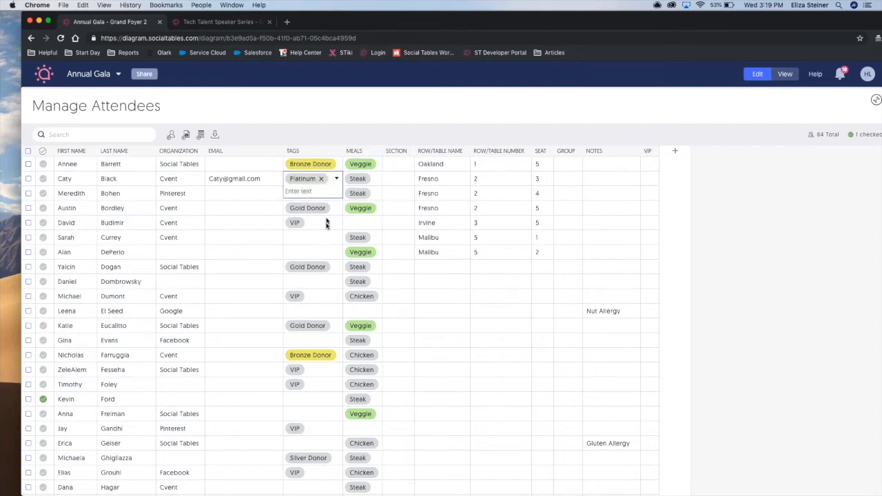
{"action": "left_click", "coordinate": [332, 235]}
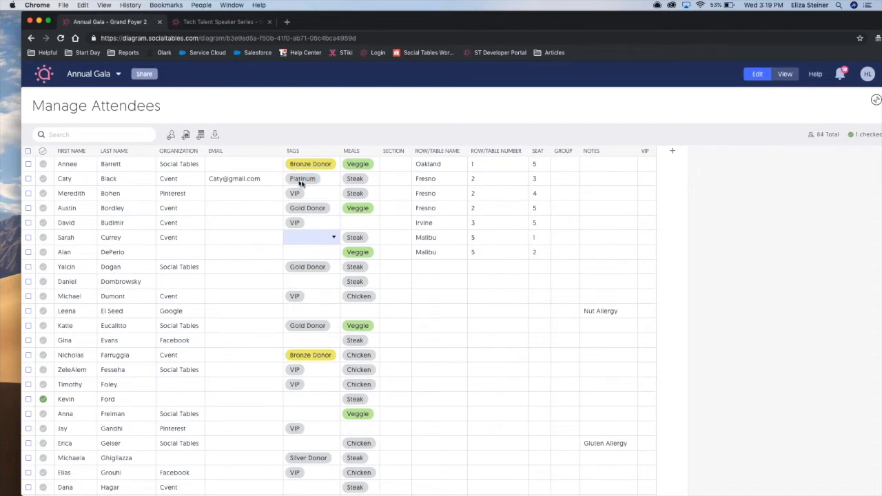
Assign the existing Platinum tag to the sixth attendee, from Cvent with the Steak meal.
{"action": "left_click", "coordinate": [309, 237]}
{"action": "left_click", "coordinate": [308, 237]}
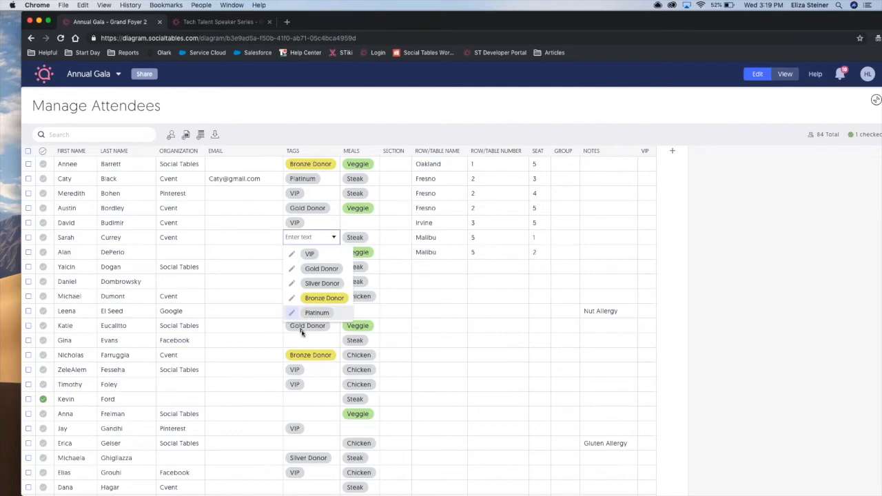
{"action": "left_click", "coordinate": [317, 313]}
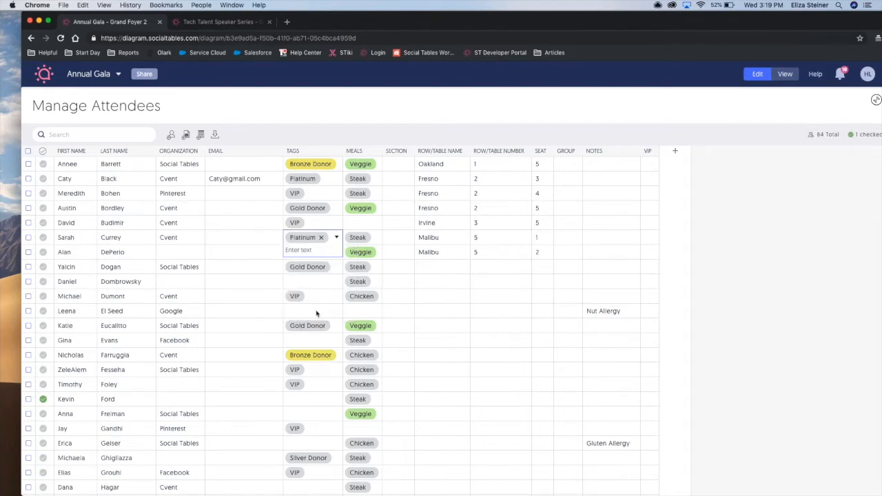
{"action": "left_click", "coordinate": [311, 273]}
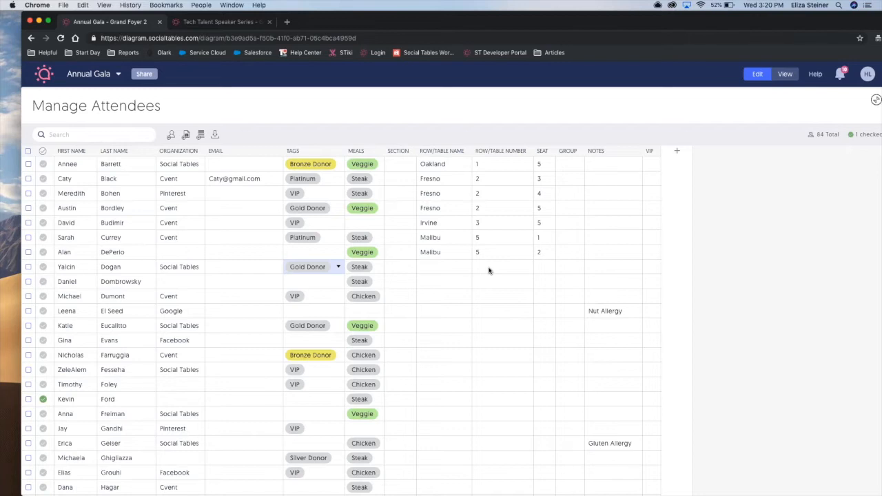
Seat the eighth attendee, the unseated Gold Donor from Social Tables with the Steak meal, at the Malibu table.
{"action": "left_click", "coordinate": [451, 268]}
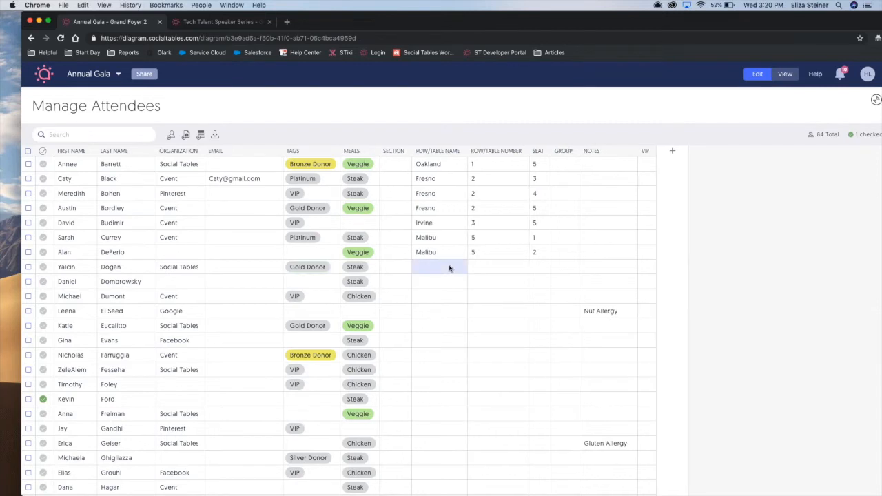
{"action": "left_click", "coordinate": [449, 268]}
{"action": "scroll", "coordinate": [437, 301], "scroll_direction": "down", "scroll_amount": 1}
{"action": "scroll", "coordinate": [436, 301], "scroll_direction": "down", "scroll_amount": 5}
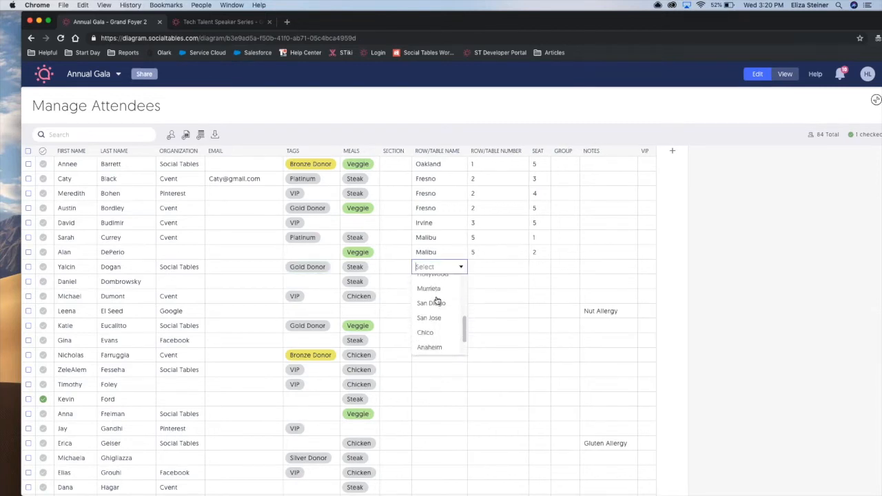
{"action": "scroll", "coordinate": [437, 300], "scroll_direction": "up", "scroll_amount": 4}
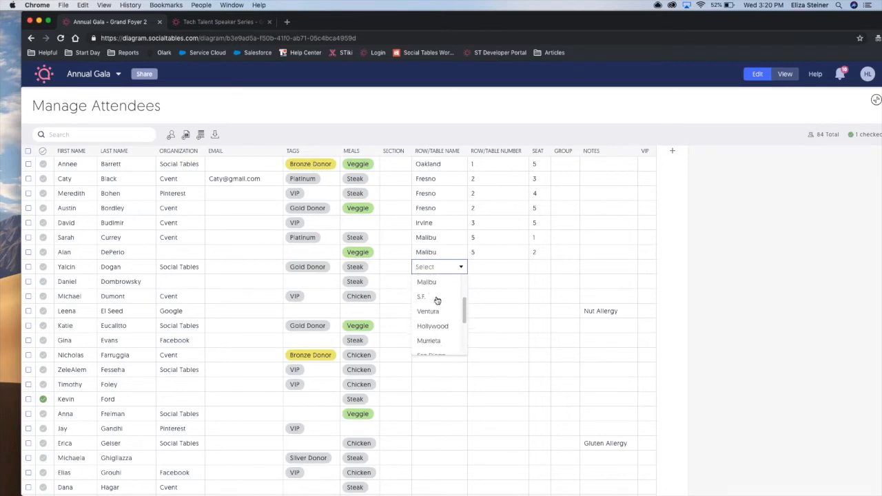
{"action": "scroll", "coordinate": [437, 301], "scroll_direction": "up", "scroll_amount": 1}
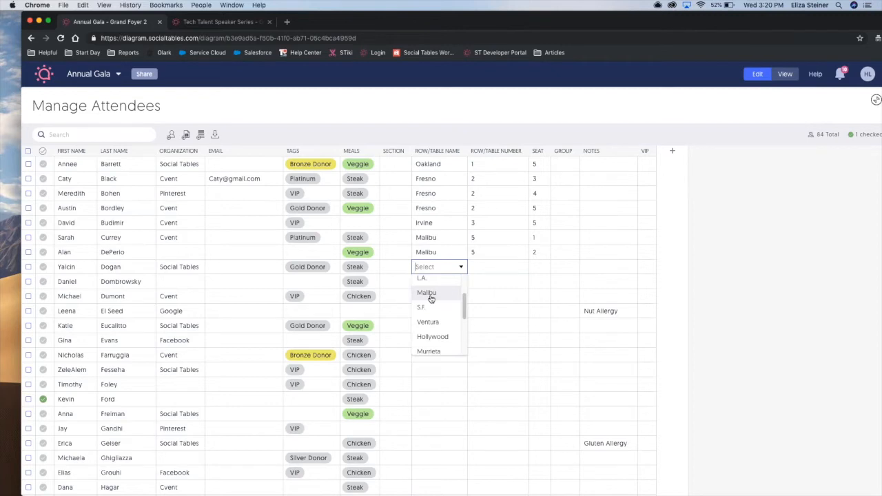
{"action": "left_click", "coordinate": [431, 297]}
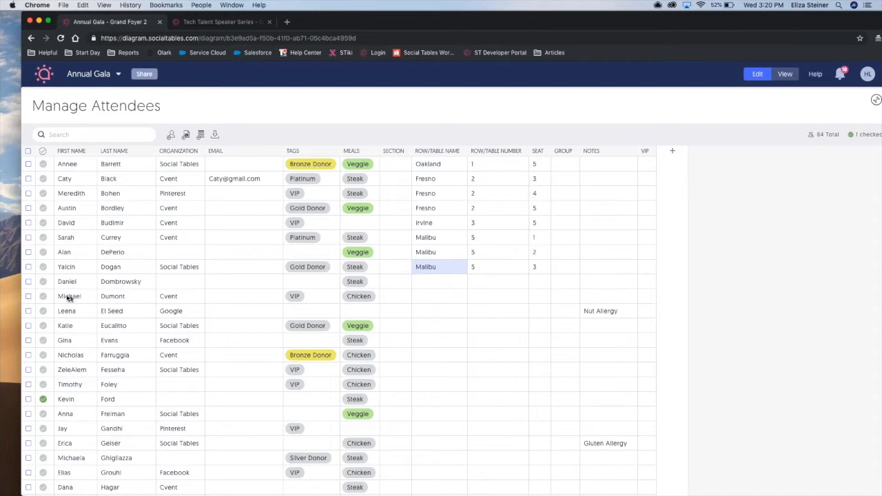
Seat the ninth and tenth attendees automatically as one selection, and clear the selection.
{"action": "left_click", "coordinate": [28, 283]}
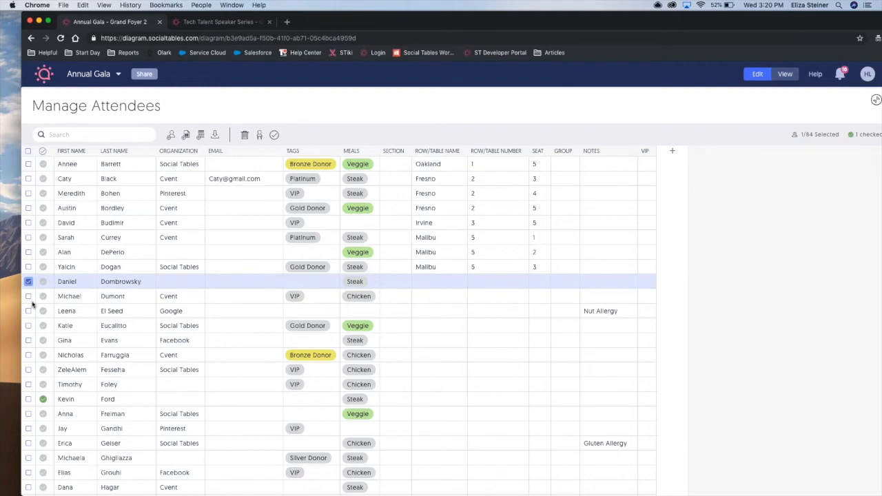
{"action": "left_click", "coordinate": [28, 297]}
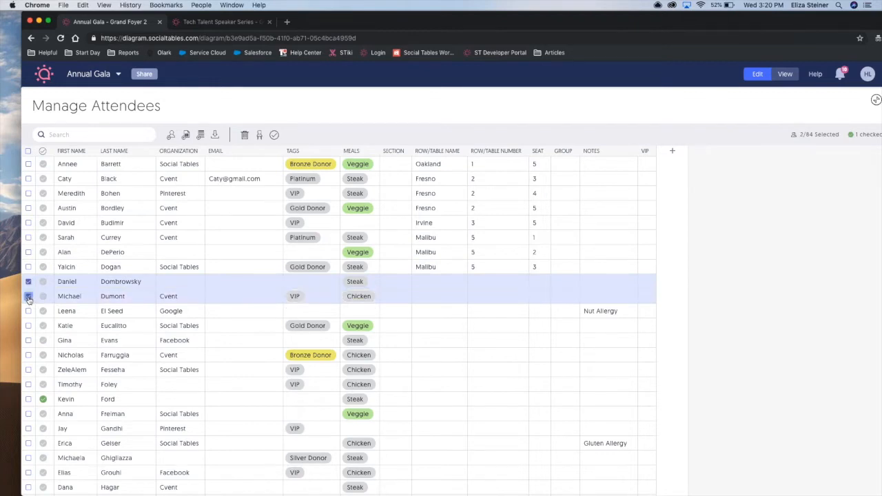
{"action": "left_click", "coordinate": [262, 135]}
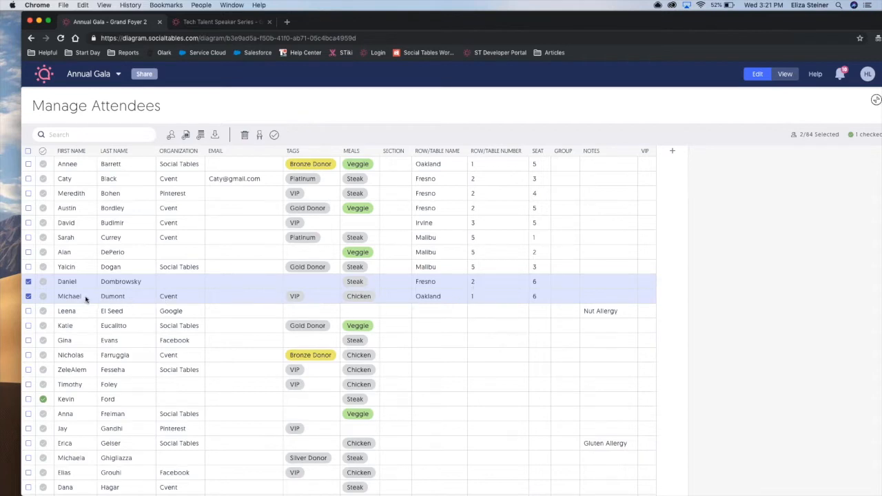
{"action": "left_click", "coordinate": [28, 282]}
{"action": "left_click", "coordinate": [28, 297]}
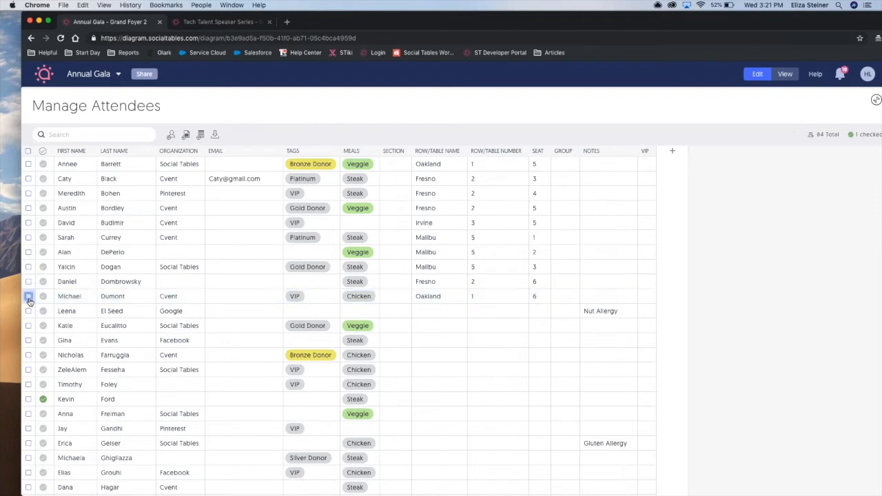
Create a group named New Group for the unseated Gold Donor with the Veggie meal from Social Tables.
{"action": "left_click", "coordinate": [558, 329]}
{"action": "left_click", "coordinate": [560, 329]}
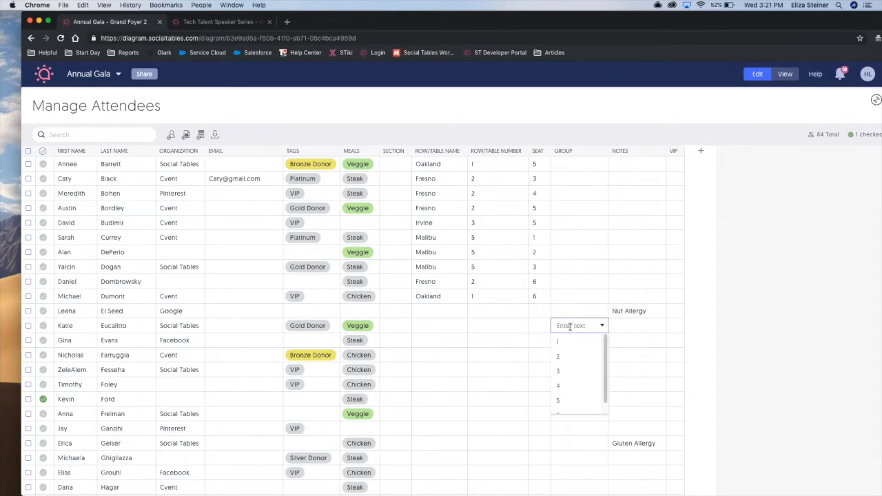
{"action": "type", "text": "New Group"}
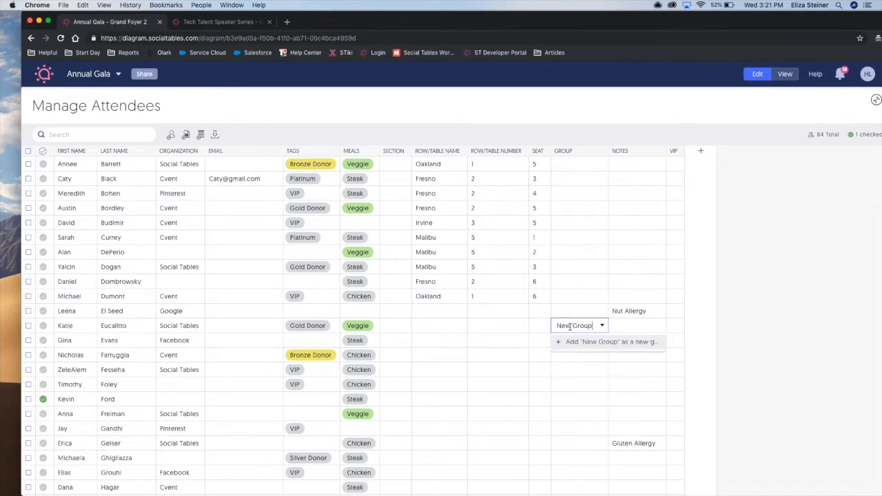
{"action": "left_click", "coordinate": [586, 342]}
Put the Facebook attendee in row 13 and the Cvent Bronze Donor in row 14 into group 1.
{"action": "left_click", "coordinate": [576, 345]}
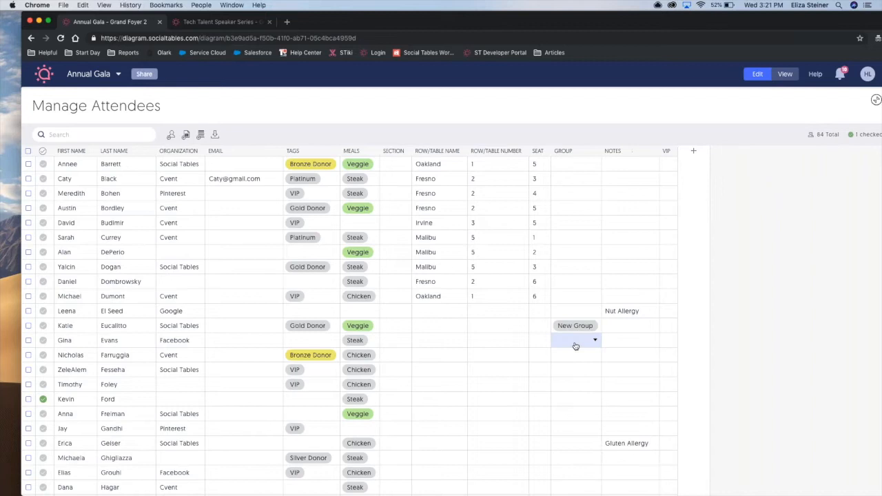
{"action": "left_click", "coordinate": [575, 345]}
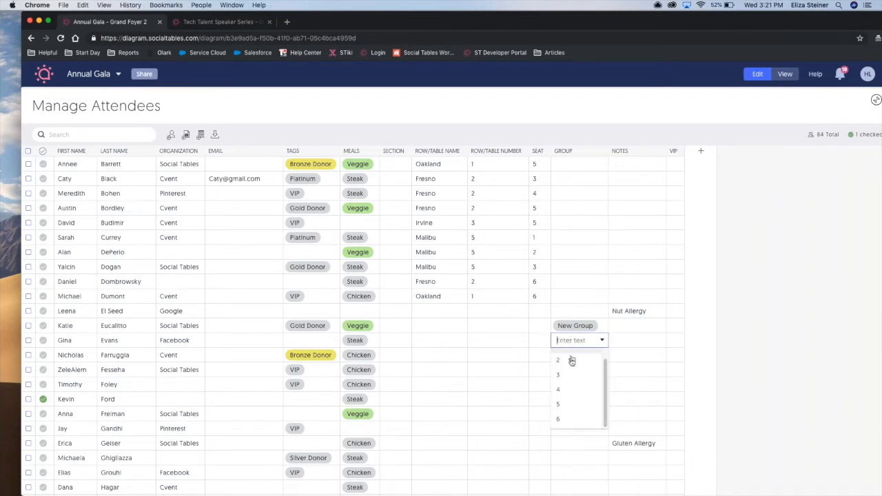
{"action": "scroll", "coordinate": [564, 368], "scroll_direction": "up", "scroll_amount": 1}
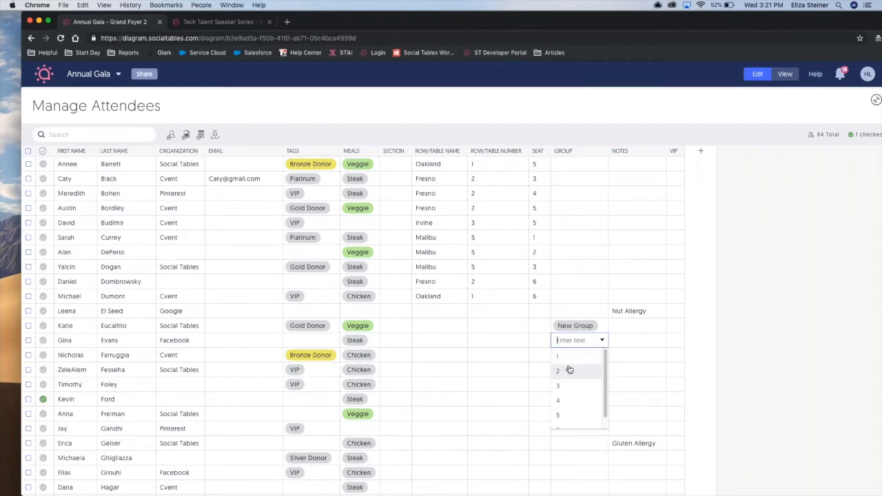
{"action": "left_click", "coordinate": [566, 357]}
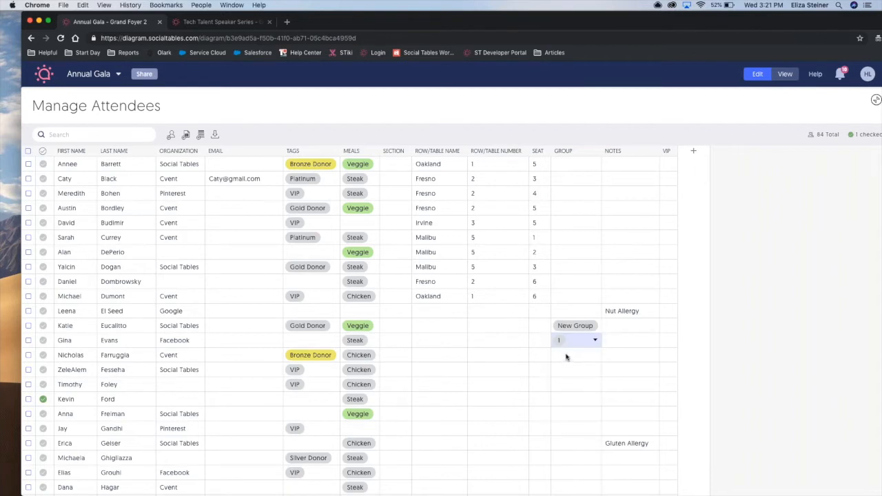
{"action": "left_click", "coordinate": [567, 357]}
{"action": "left_click", "coordinate": [567, 357]}
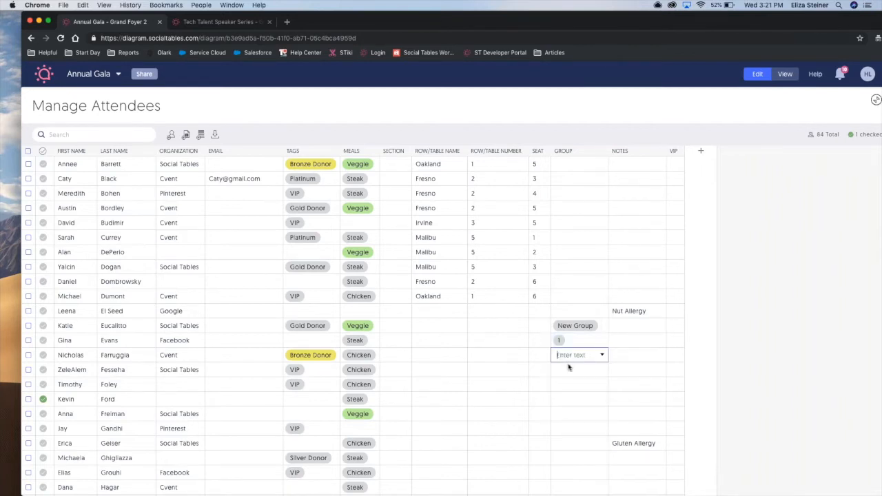
{"action": "left_click", "coordinate": [573, 372]}
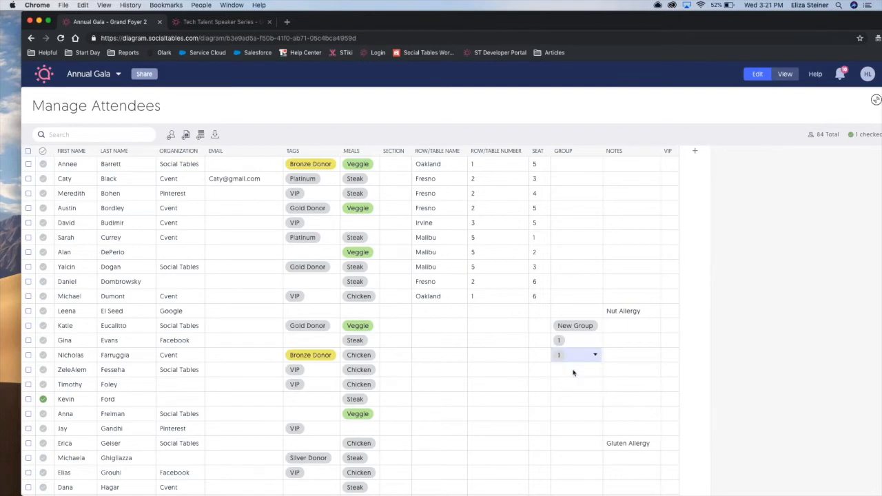
Seat group 1 by assigning its first member, the Facebook attendee, to the L.A. table.
{"action": "left_click", "coordinate": [437, 341]}
{"action": "left_click", "coordinate": [436, 339]}
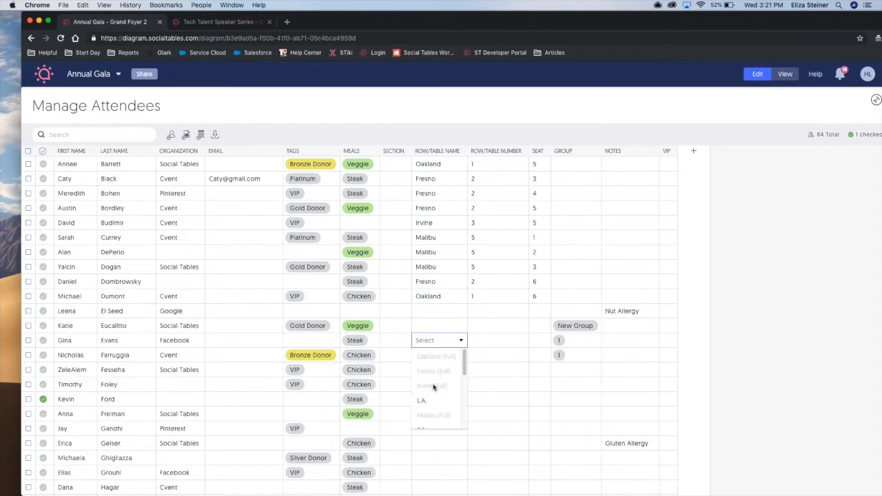
{"action": "mouse_move", "coordinate": [436, 386]}
{"action": "left_click", "coordinate": [431, 406]}
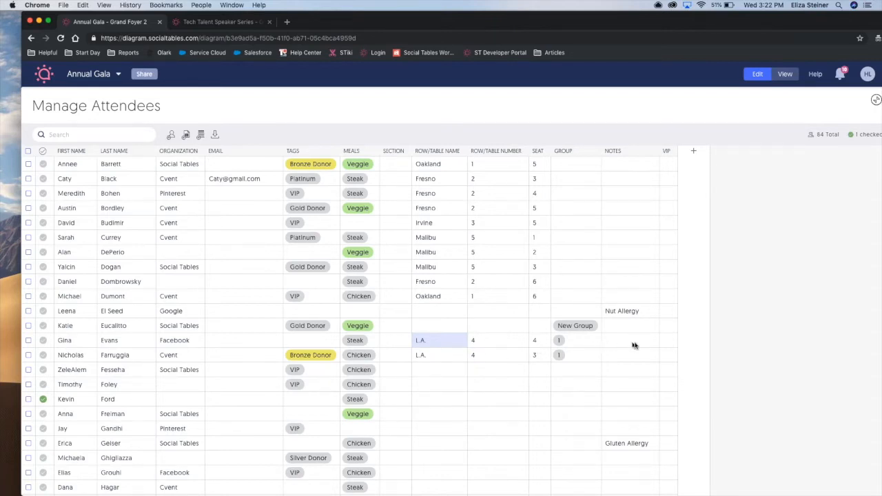
Export the attendee list as a CSV file.
{"action": "left_click", "coordinate": [215, 135]}
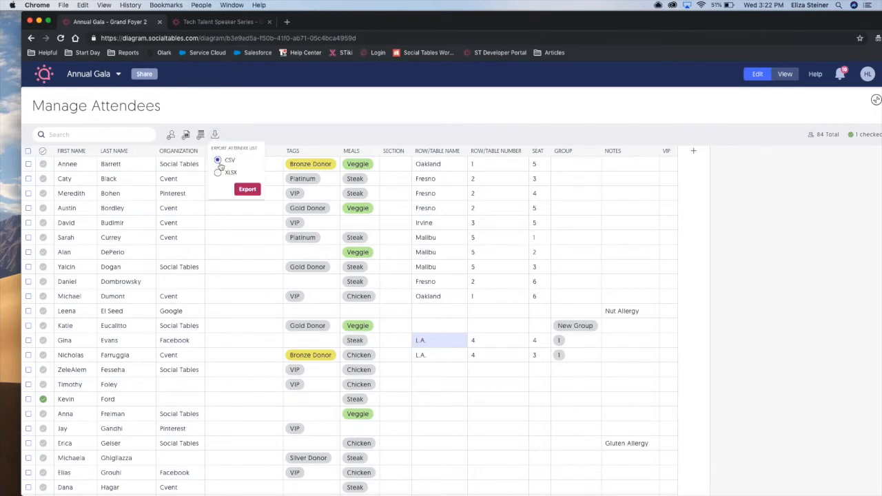
{"action": "left_click", "coordinate": [247, 190]}
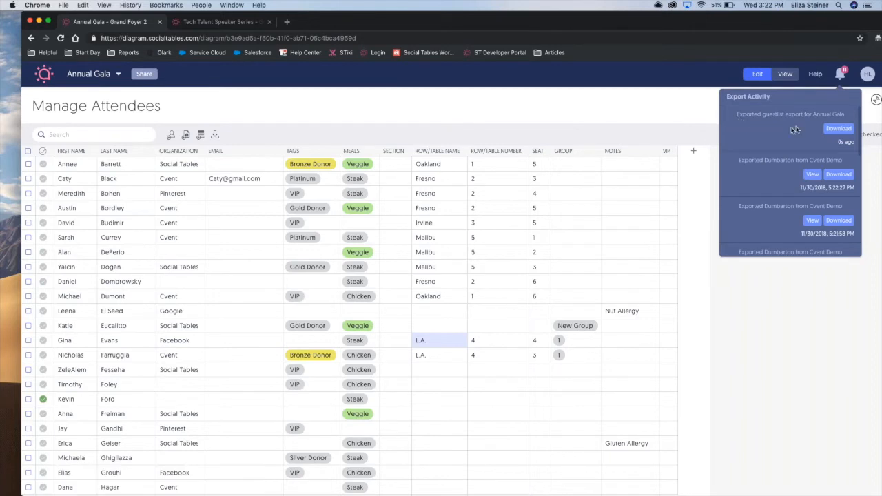
Add a new attendee row at the end of the grid and fill in the attendee's first and last name.
{"action": "left_click", "coordinate": [649, 116]}
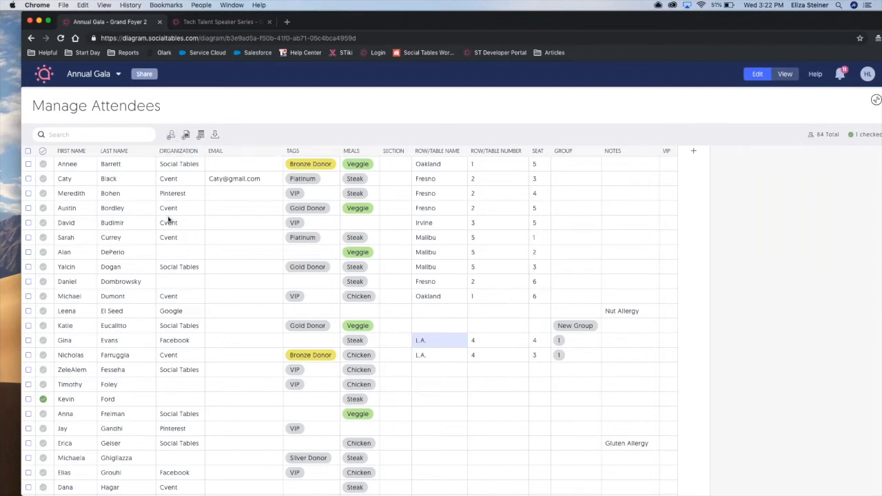
{"action": "scroll", "coordinate": [168, 219], "scroll_direction": "down", "scroll_amount": 10}
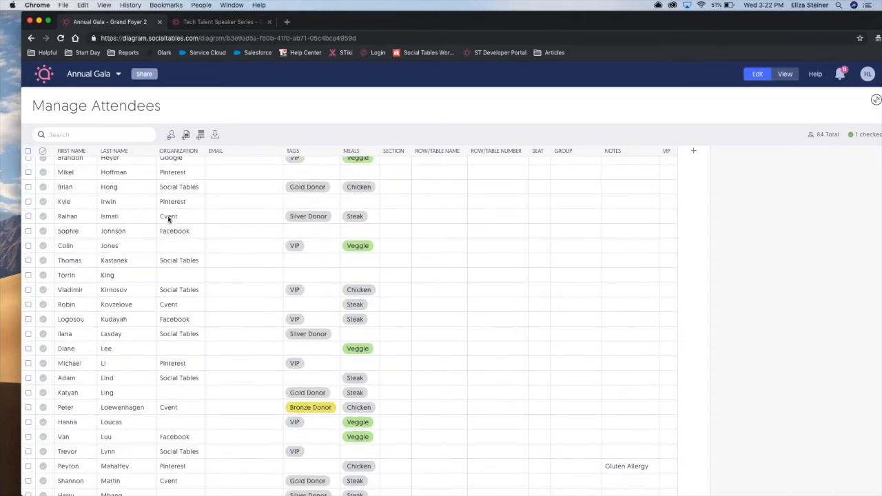
{"action": "scroll", "coordinate": [169, 219], "scroll_direction": "down", "scroll_amount": 10}
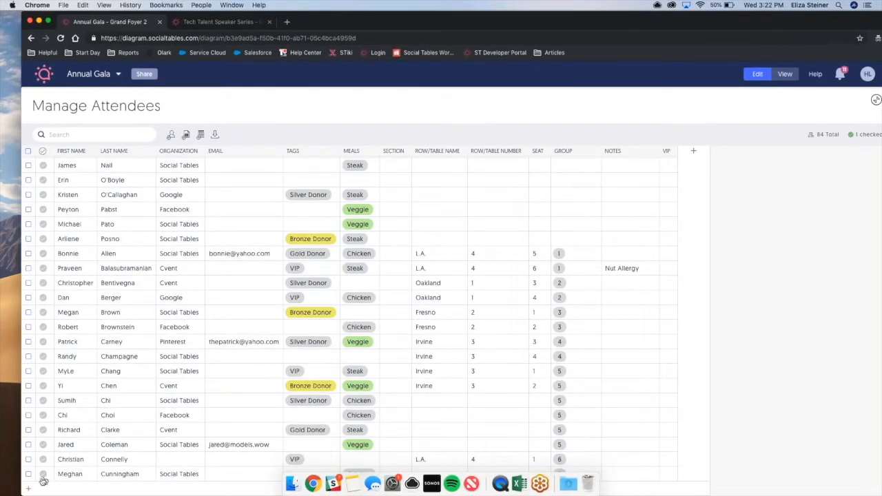
{"action": "left_click", "coordinate": [30, 490]}
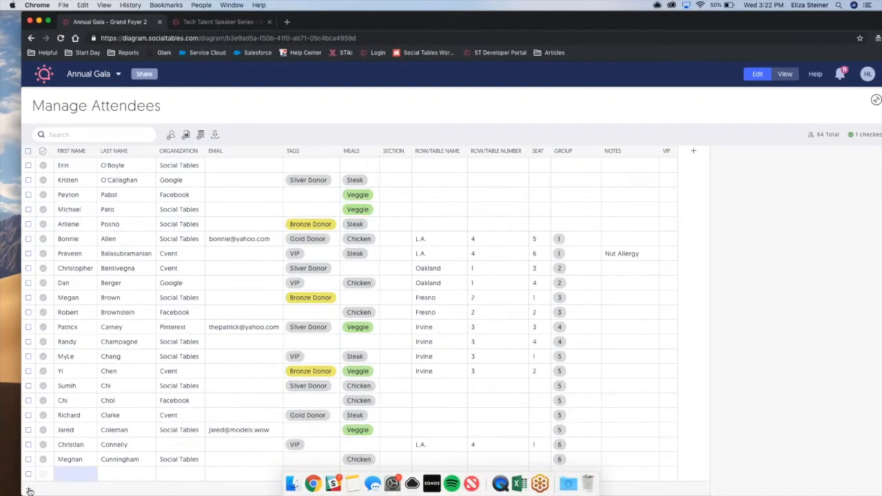
{"action": "left_click", "coordinate": [78, 473]}
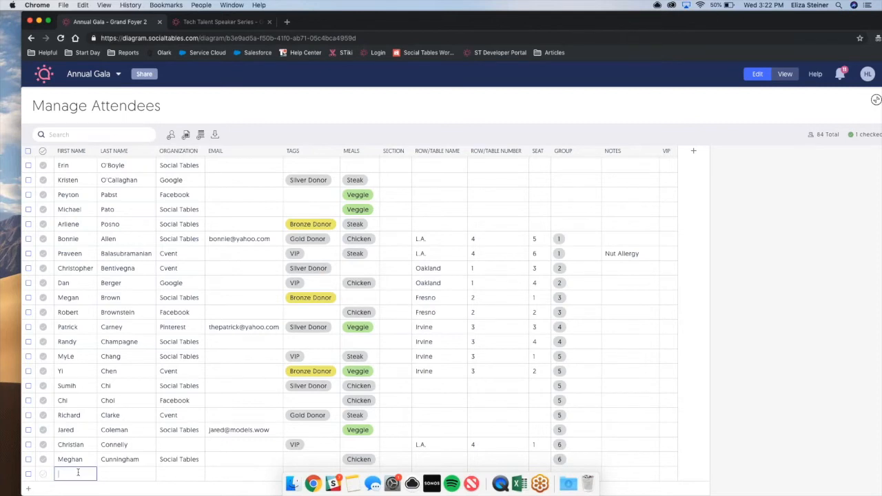
{"action": "type", "text": "Kelli"}
{"action": "key", "text": "Tab"}
{"action": "type", "text": "S"}
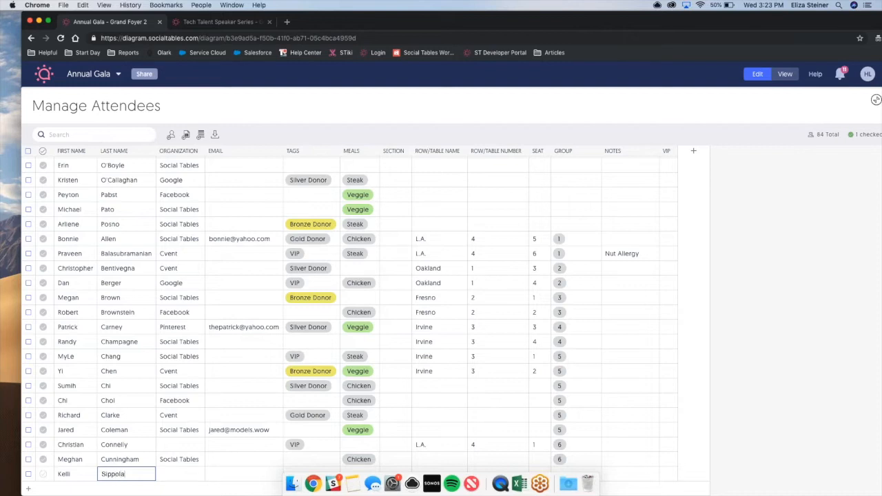
{"action": "key", "text": "Tab"}
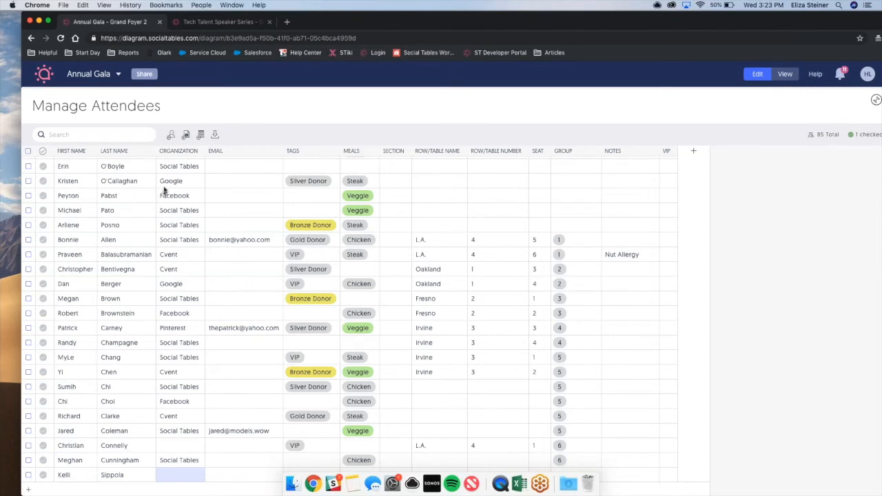
Upload an attendee list file from the Desktop's Webinar folder for import.
{"action": "left_click", "coordinate": [186, 135]}
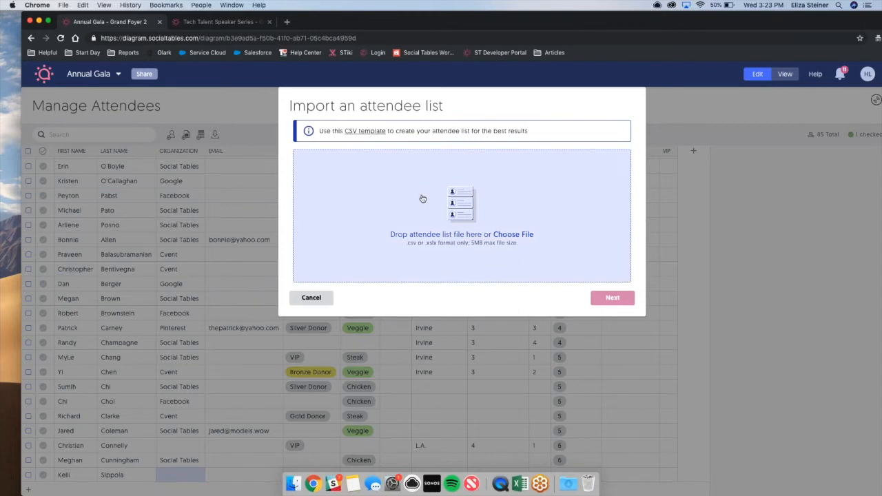
{"action": "left_click", "coordinate": [414, 252]}
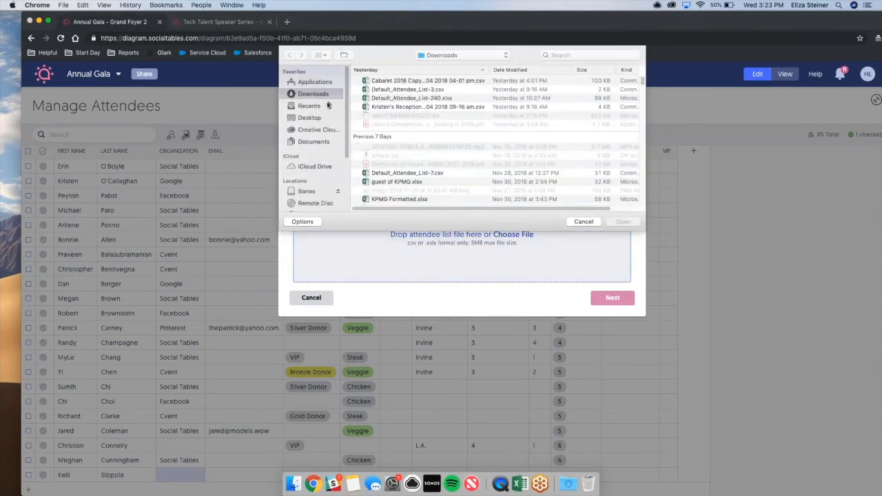
{"action": "left_click", "coordinate": [327, 105]}
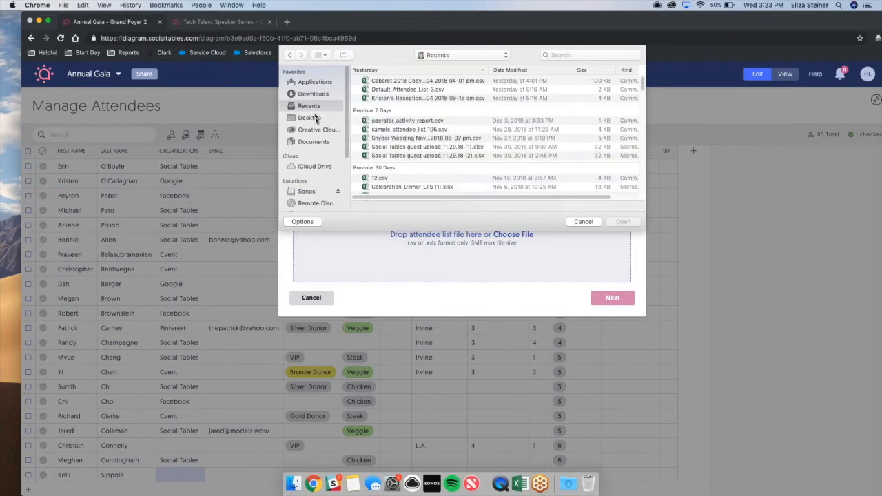
{"action": "left_click", "coordinate": [321, 129]}
{"action": "left_click", "coordinate": [319, 117]}
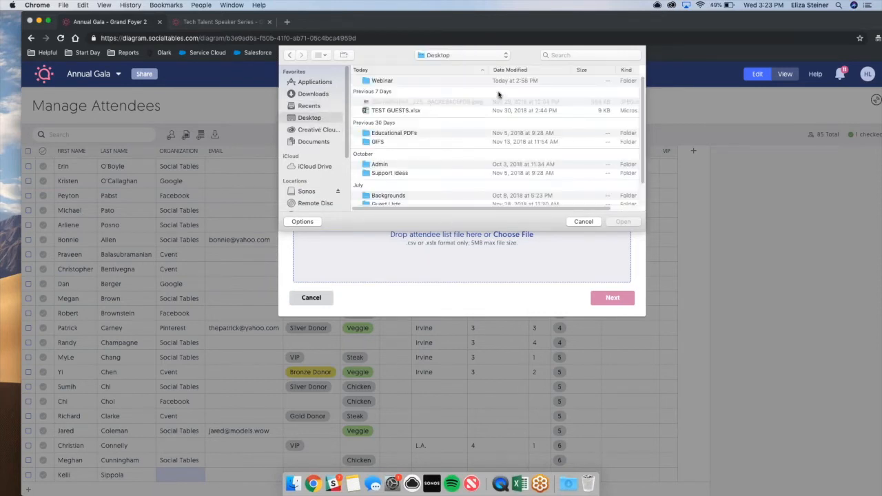
{"action": "left_click", "coordinate": [455, 83]}
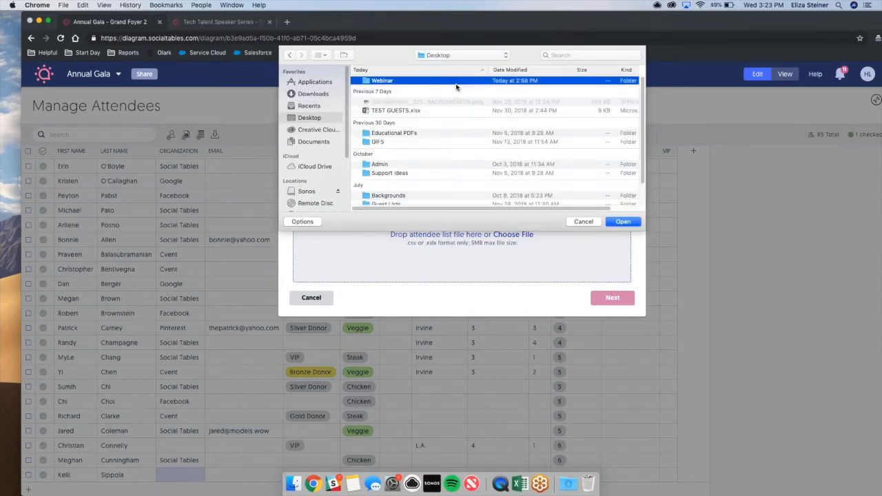
{"action": "double_click", "coordinate": [455, 84]}
{"action": "double_click", "coordinate": [444, 82]}
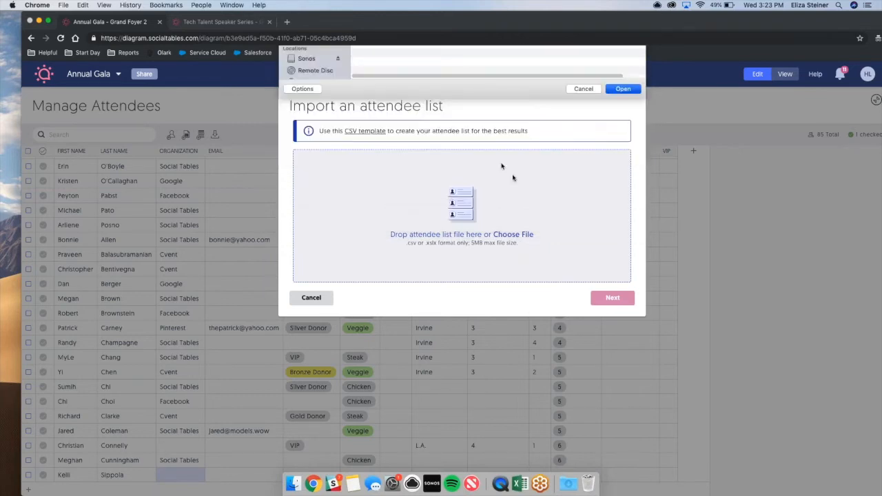
{"action": "left_click", "coordinate": [602, 303]}
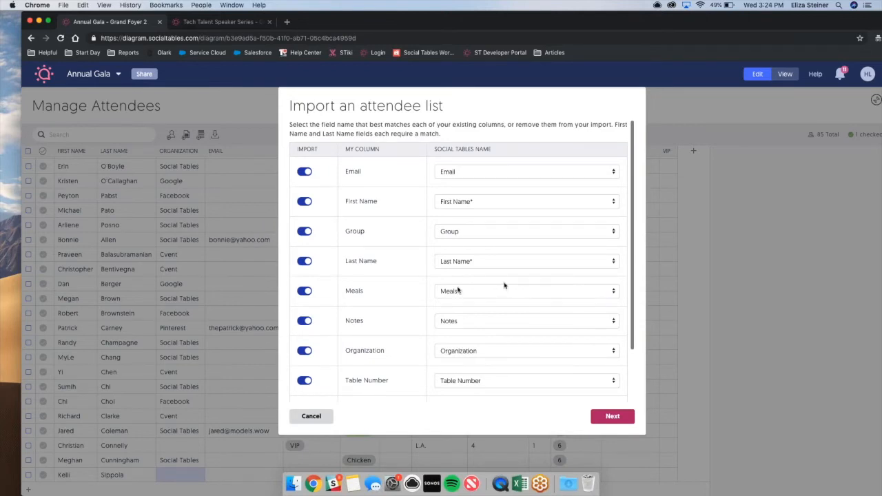
Accept the import's matched columns and merge duplicate attendees, reviewing the conflicting information individually.
{"action": "scroll", "coordinate": [433, 318], "scroll_direction": "down", "scroll_amount": 3}
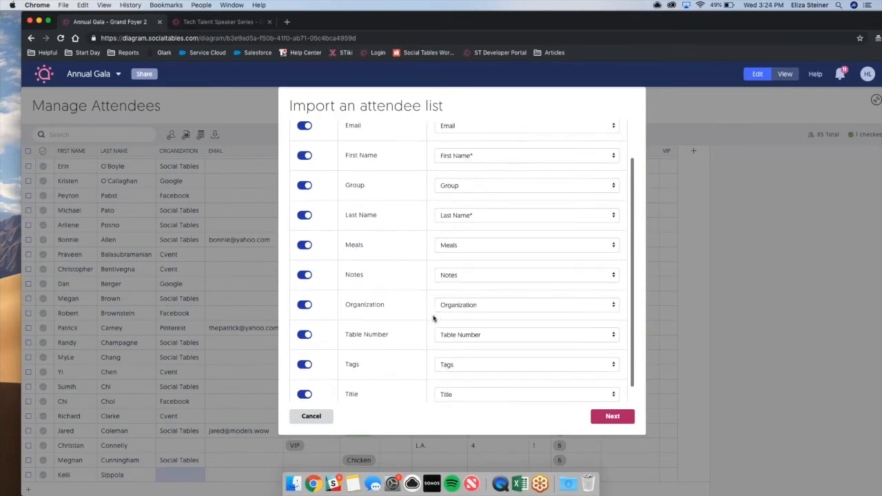
{"action": "left_click", "coordinate": [612, 415]}
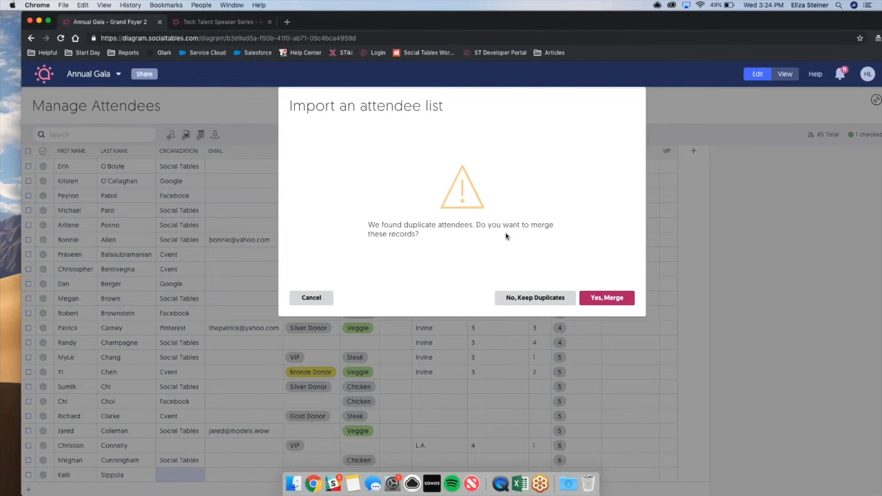
{"action": "left_click", "coordinate": [601, 299]}
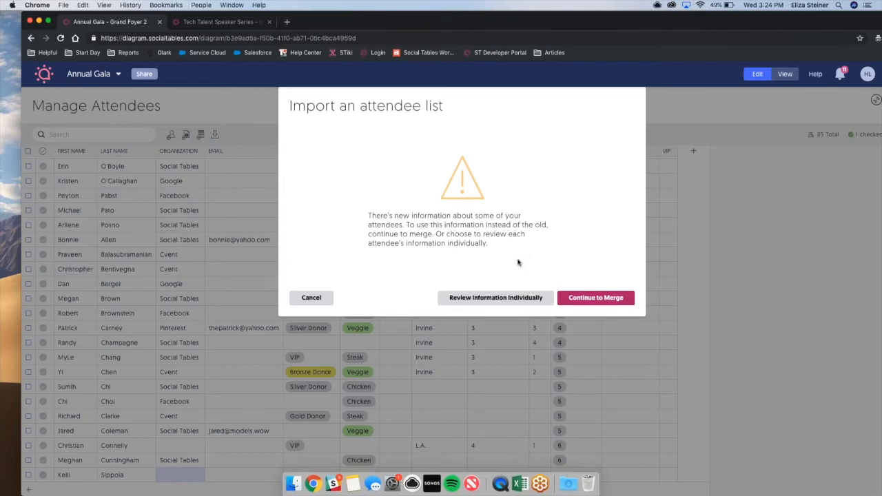
{"action": "left_click", "coordinate": [502, 296]}
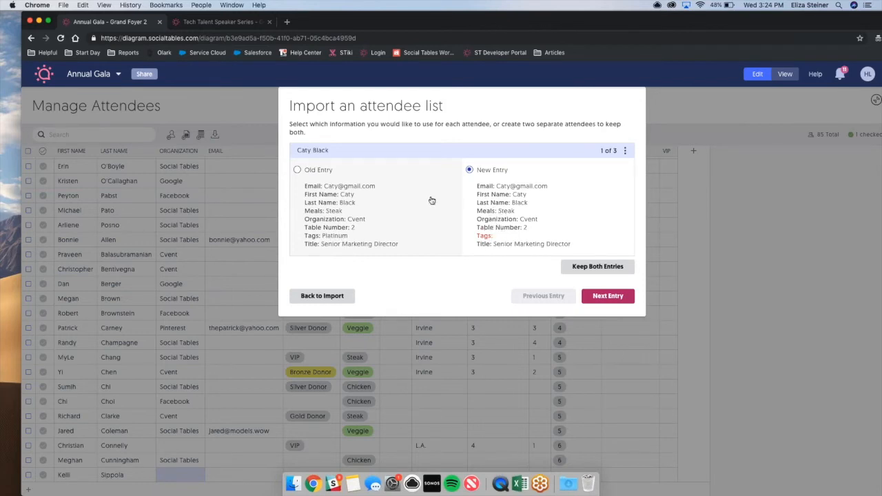
Keep the old entry for the first duplicate, the new entry for the second and both for the third, and finish the import.
{"action": "left_click", "coordinate": [297, 170]}
{"action": "left_click", "coordinate": [607, 296]}
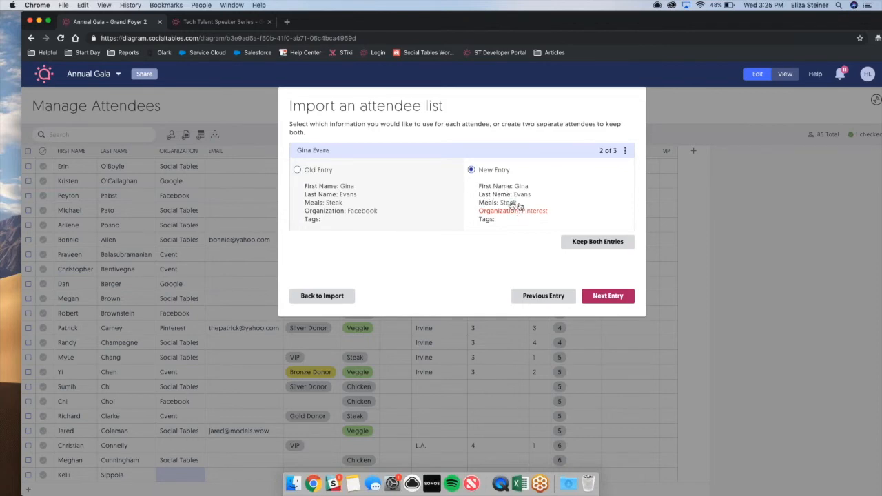
{"action": "left_click", "coordinate": [608, 296]}
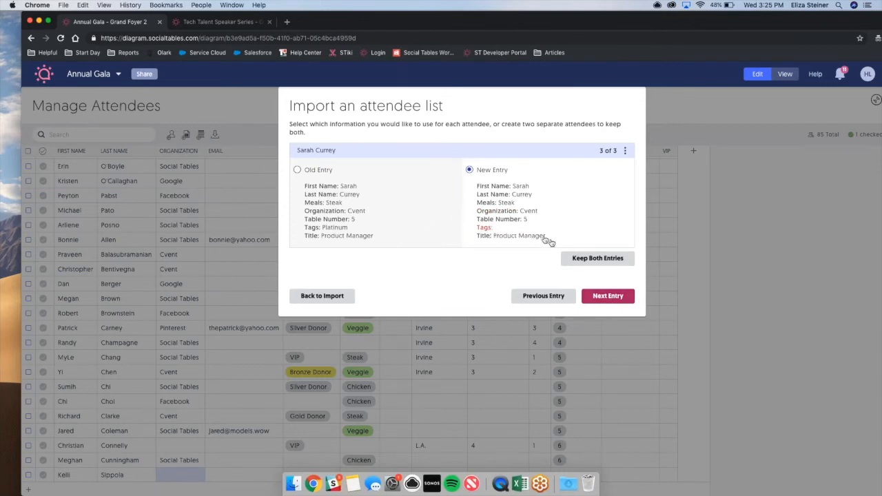
{"action": "left_click", "coordinate": [592, 260]}
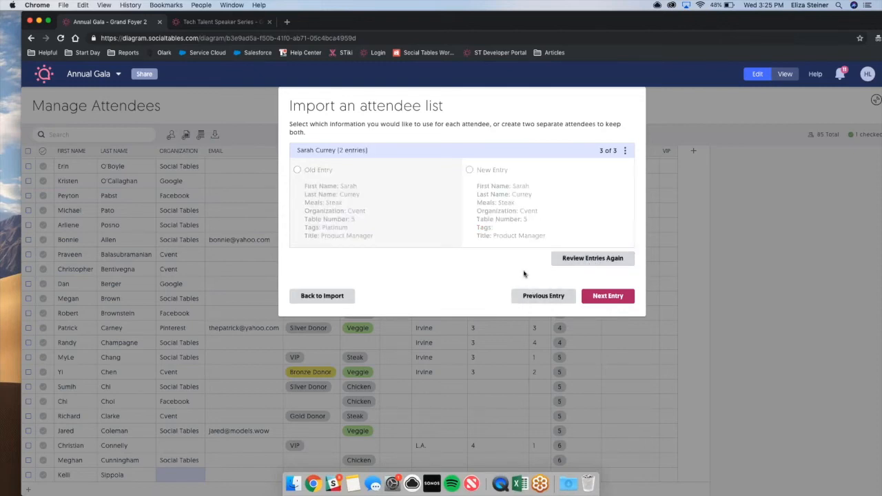
{"action": "left_click", "coordinate": [597, 299]}
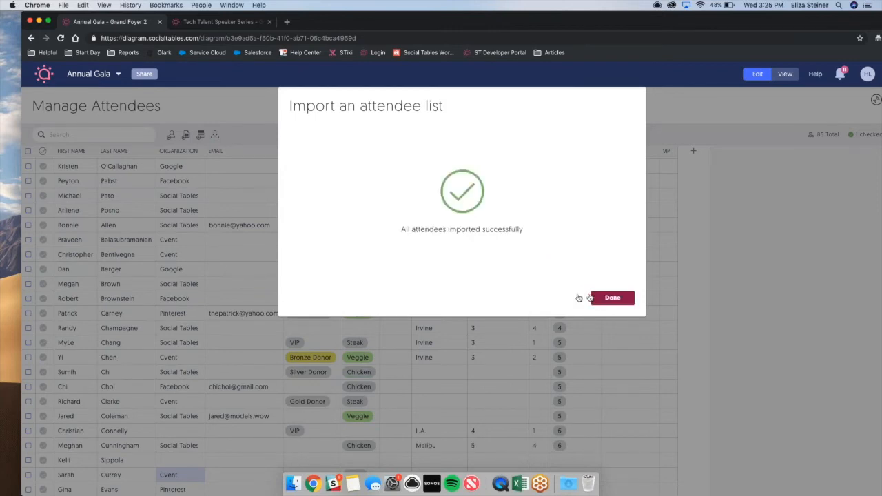
{"action": "left_click", "coordinate": [594, 300]}
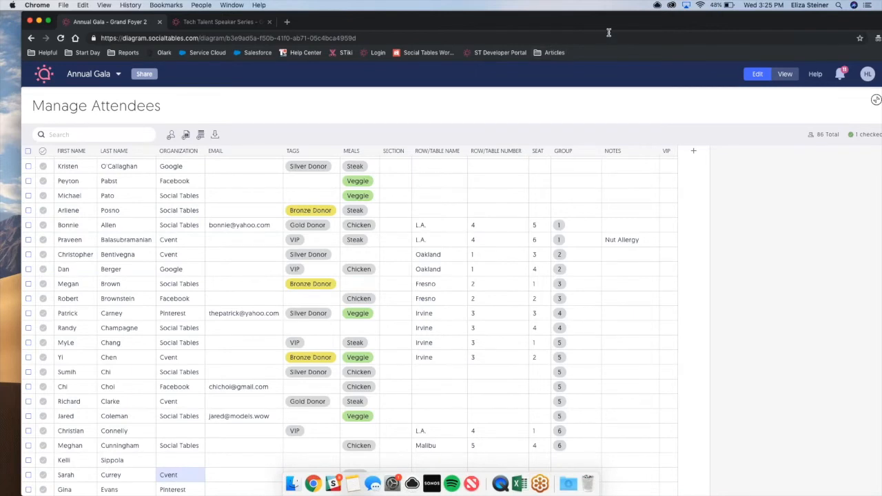
Collapse the attendee grid to return to the Annual Gala floor diagram.
{"action": "left_click_drag", "start_coordinate": [598, 22], "coordinate": [540, 37]}
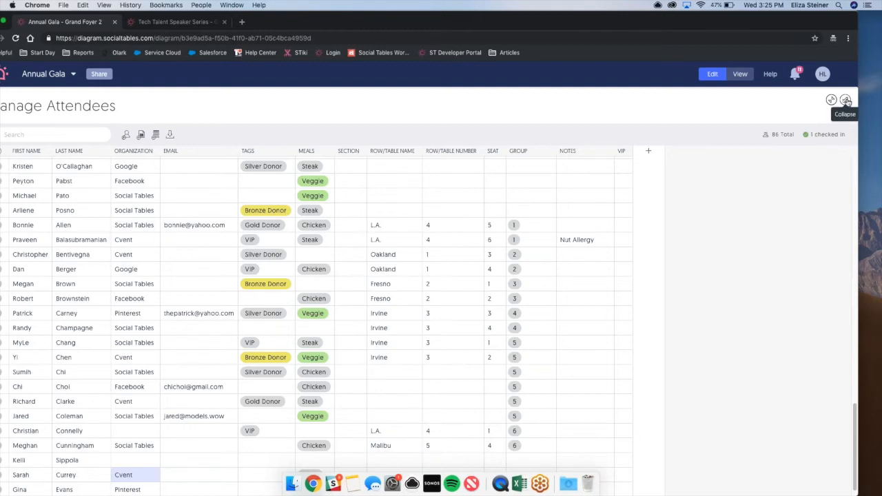
{"action": "left_click", "coordinate": [846, 102]}
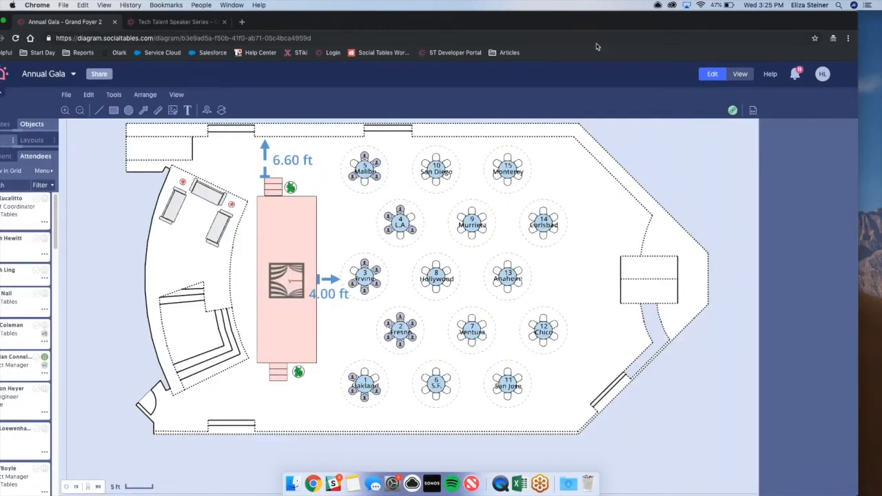
{"action": "left_click_drag", "start_coordinate": [508, 20], "coordinate": [548, 19]}
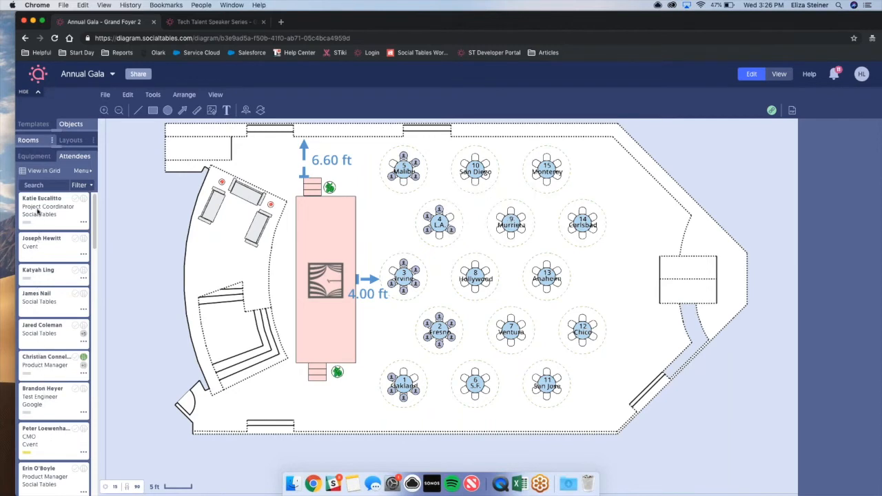
Examine the details form of the Social Tables Project Coordinator, including seating, custom fields, group, tags and meals, and leave it without saving.
{"action": "left_click", "coordinate": [84, 223]}
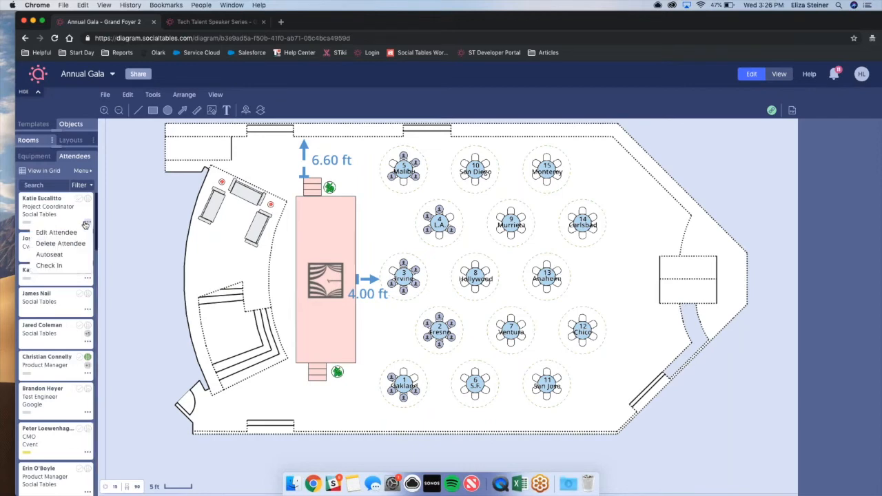
{"action": "left_click", "coordinate": [56, 232]}
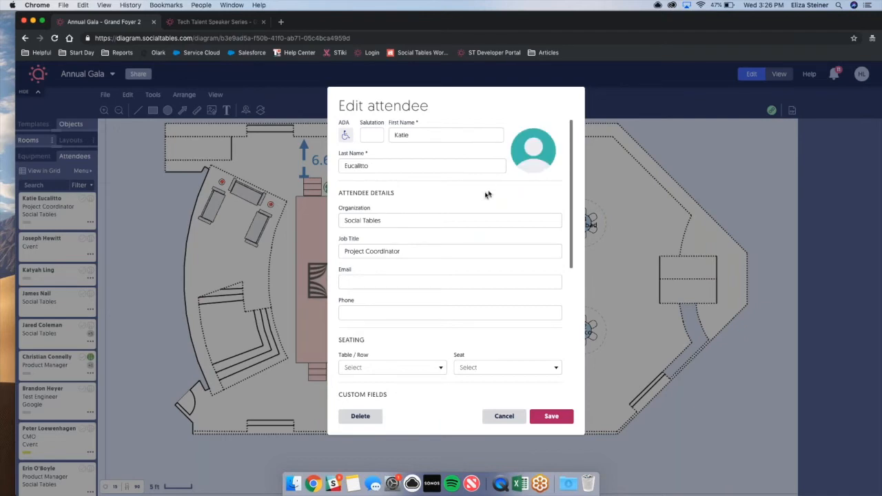
{"action": "scroll", "coordinate": [459, 216], "scroll_direction": "down", "scroll_amount": 3}
{"action": "scroll", "coordinate": [459, 216], "scroll_direction": "down", "scroll_amount": 5}
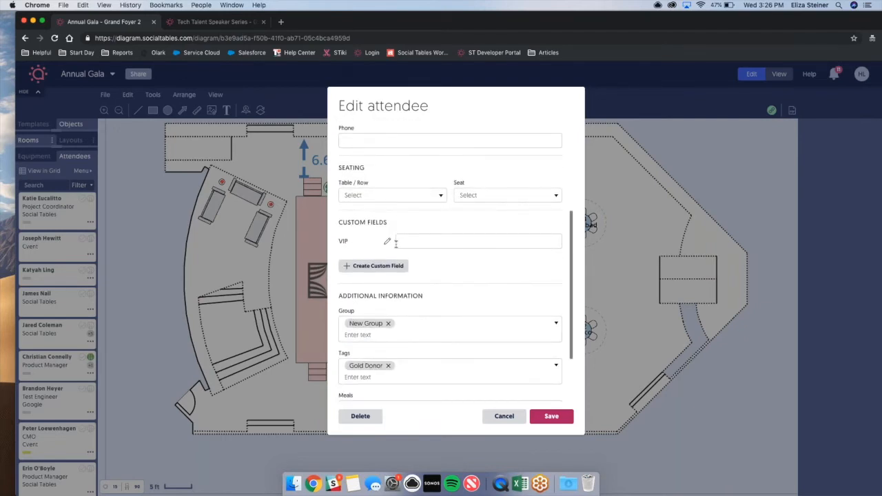
{"action": "scroll", "coordinate": [396, 244], "scroll_direction": "down", "scroll_amount": 4}
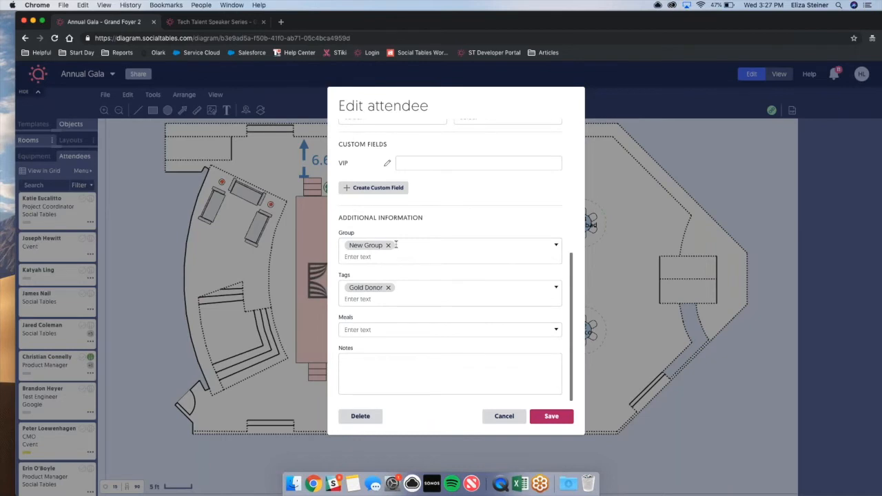
{"action": "scroll", "coordinate": [396, 245], "scroll_direction": "up", "scroll_amount": 3}
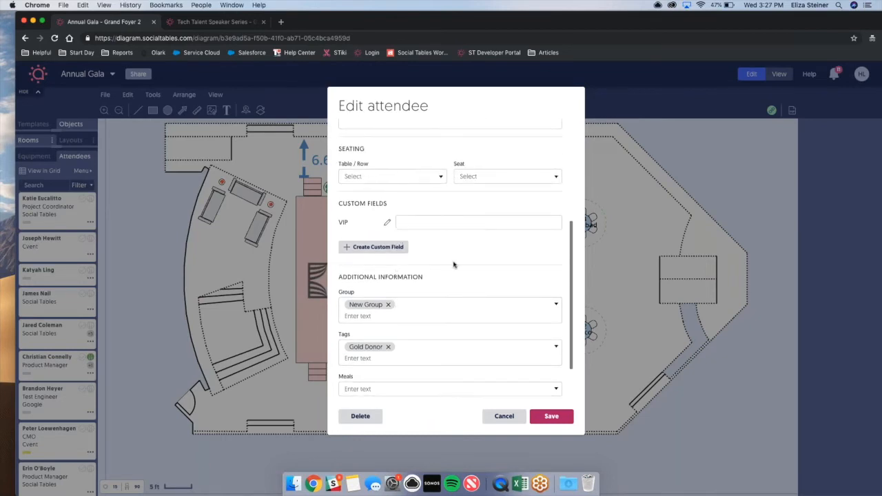
{"action": "left_click", "coordinate": [510, 417]}
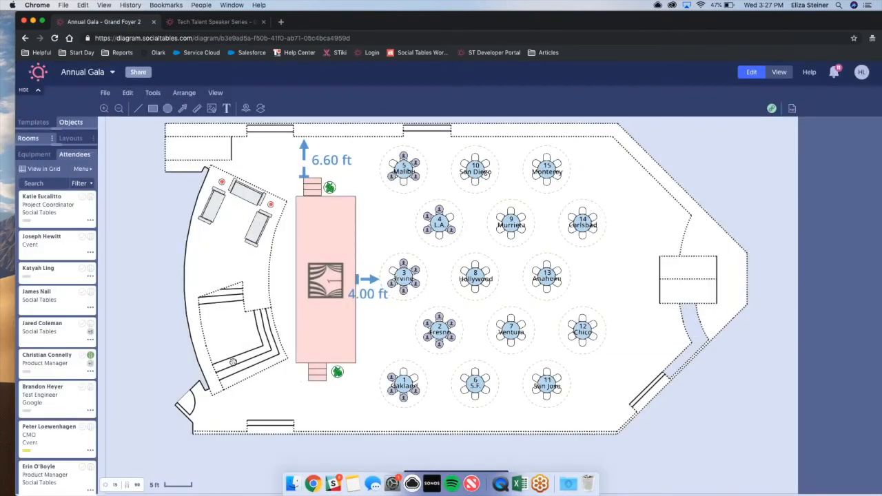
Seat the Social Tables Project Coordinator from the attendee list at table 5, Malibu.
{"action": "left_click", "coordinate": [45, 215]}
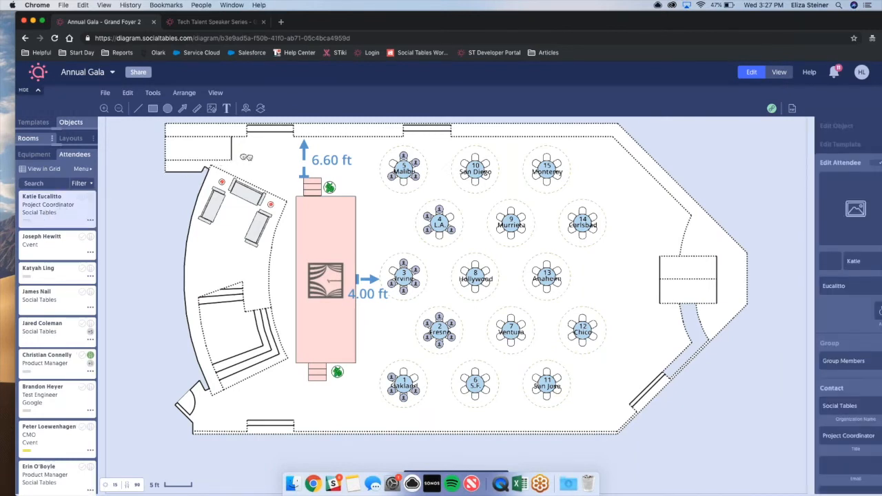
{"action": "left_click_drag", "start_coordinate": [363, 157], "coordinate": [405, 171]}
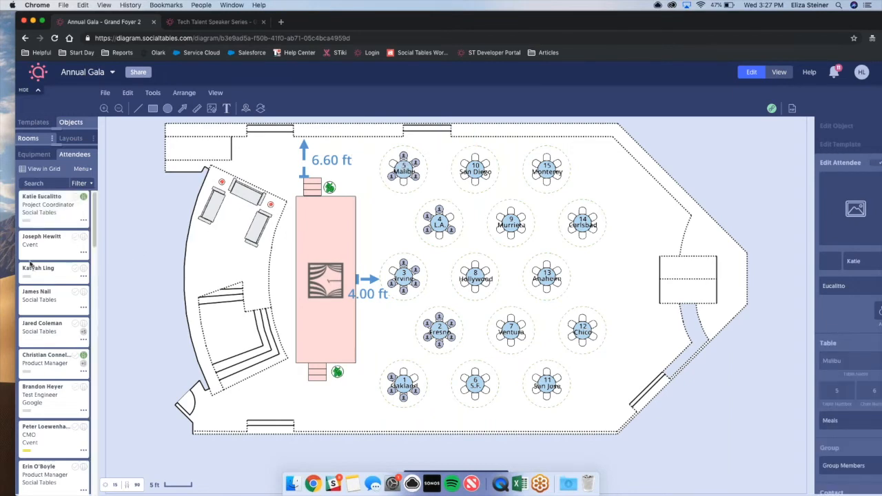
Check in the Social Tables Project Coordinator from the attendee list.
{"action": "left_click", "coordinate": [82, 221]}
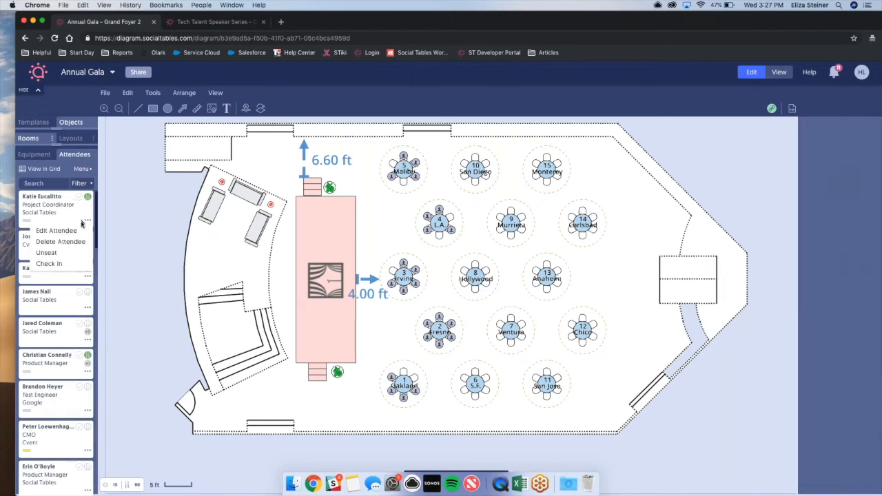
{"action": "left_click", "coordinate": [58, 265]}
{"action": "mouse_move", "coordinate": [56, 264]}
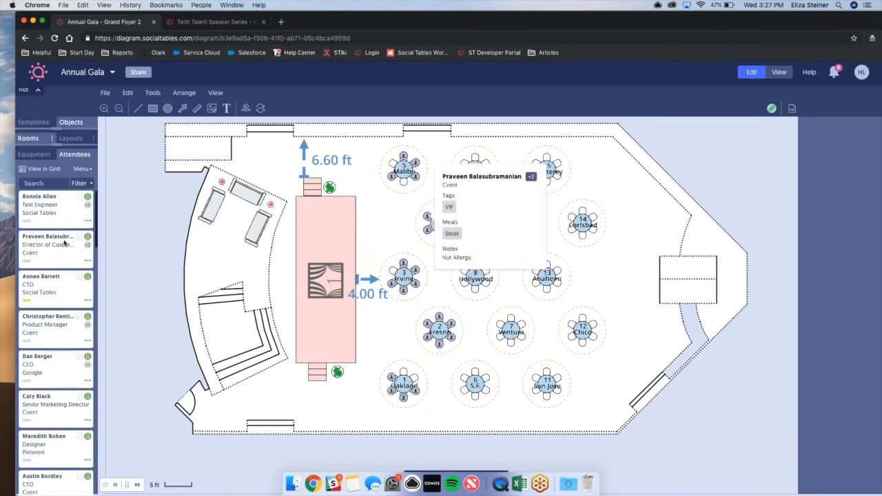
Show attendee names on the diagram, and briefly turn the empty seats highlight on and off again.
{"action": "left_click", "coordinate": [81, 172]}
{"action": "mouse_move", "coordinate": [136, 230]}
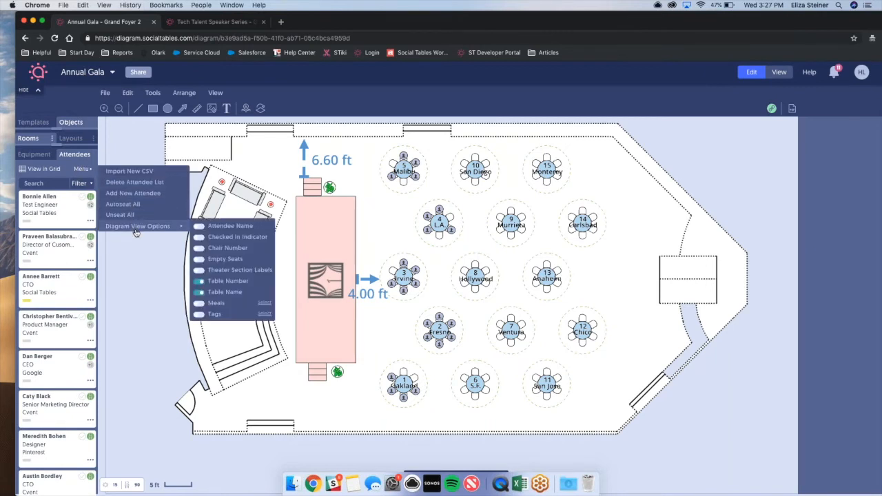
{"action": "left_click", "coordinate": [199, 226]}
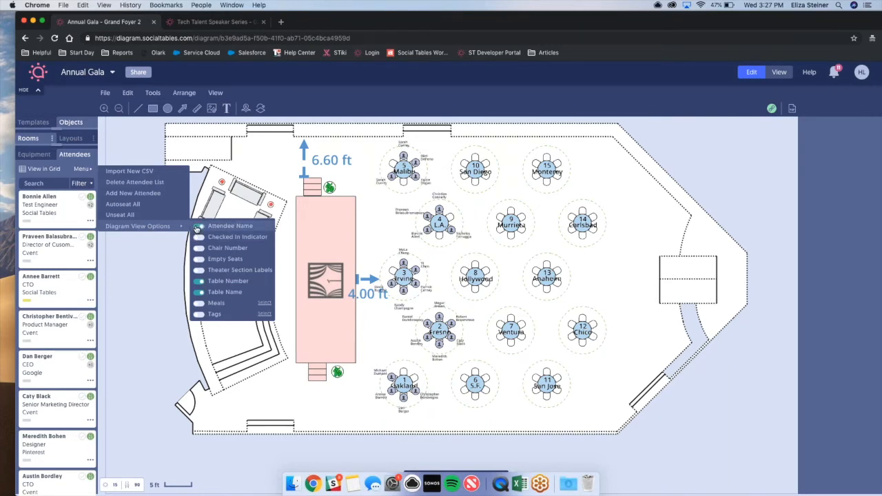
{"action": "left_click", "coordinate": [199, 259]}
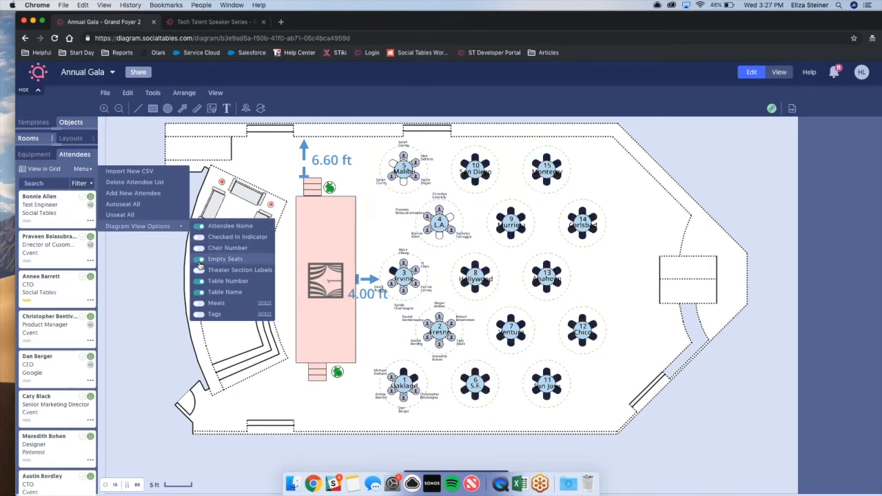
{"action": "left_click", "coordinate": [199, 263]}
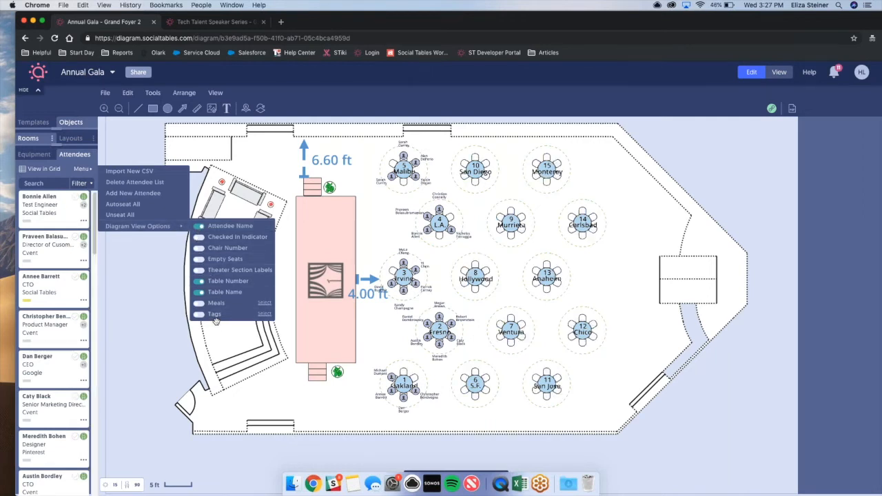
{"action": "left_click", "coordinate": [157, 323]}
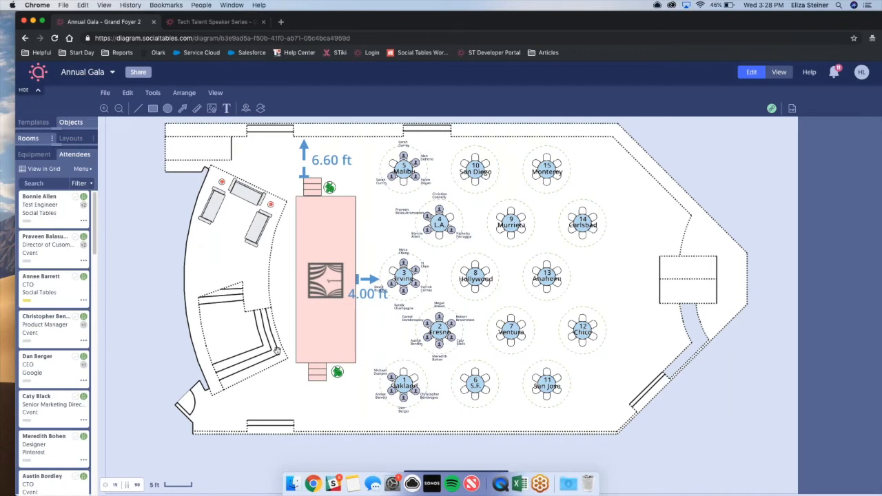
Export a table report with all available fields included, from attendee name and check-in status to title and tags.
{"action": "left_click", "coordinate": [106, 94]}
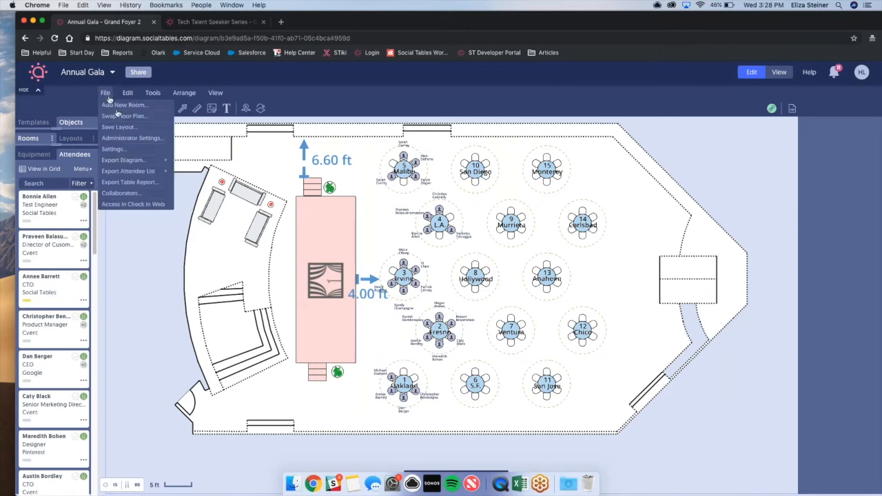
{"action": "left_click", "coordinate": [137, 183]}
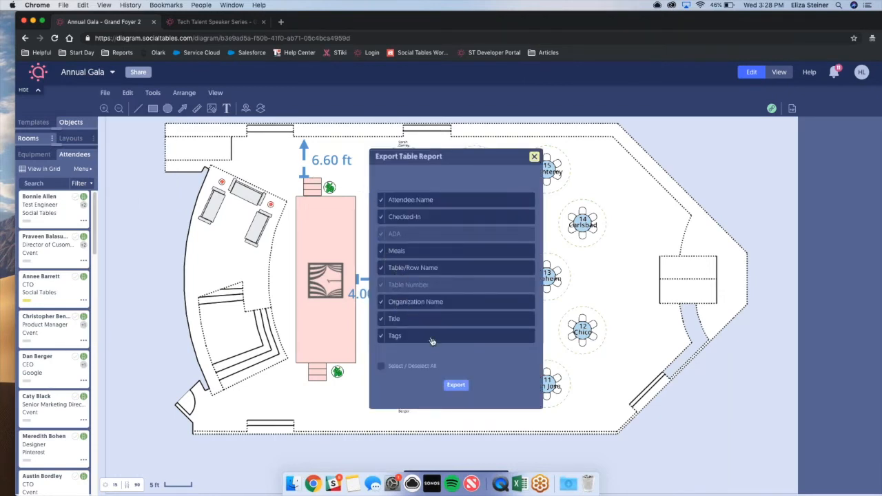
{"action": "left_click", "coordinate": [456, 385]}
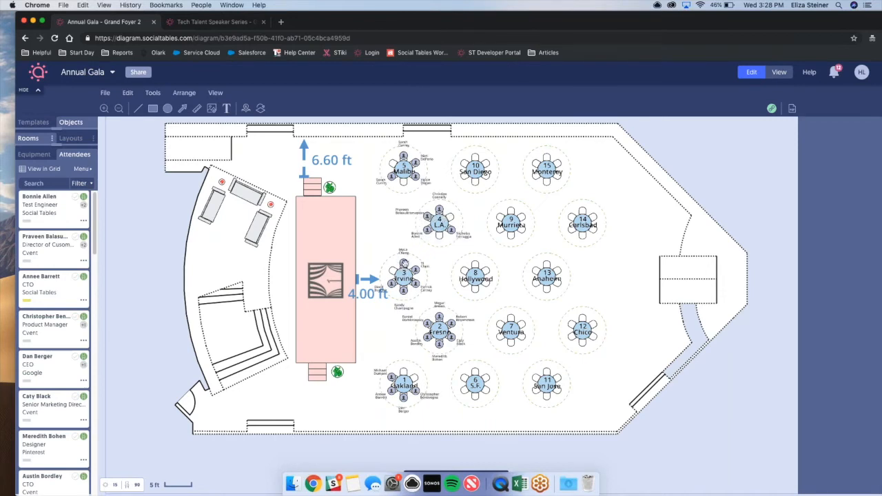
Move the attendee in the upper seat of table 3, Irvine, to table 8, Hollywood.
{"action": "left_click", "coordinate": [404, 266]}
{"action": "left_click_drag", "start_coordinate": [390, 273], "coordinate": [476, 266]}
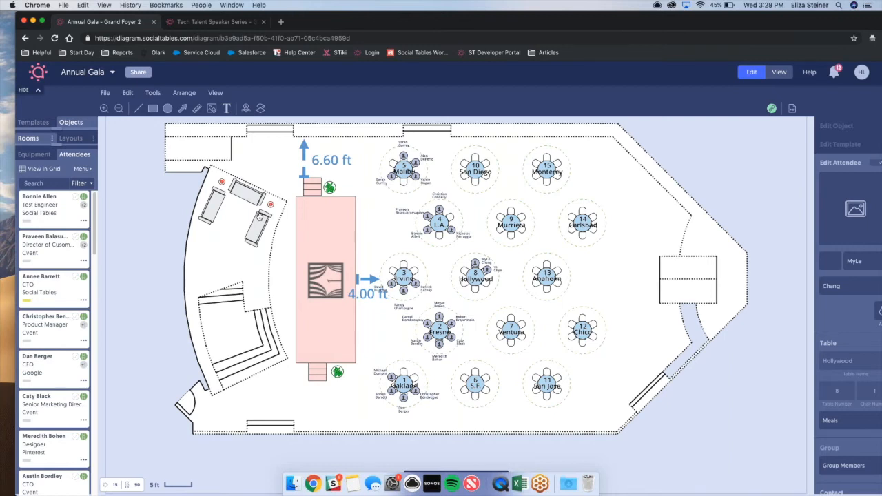
Filter the attendee grid by "gold", check in all matching attendees together and clear the selection.
{"action": "left_click", "coordinate": [44, 170]}
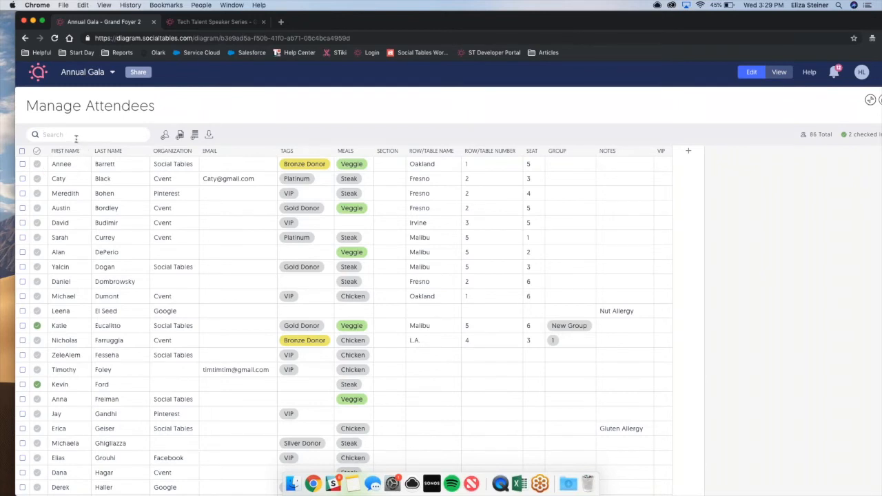
{"action": "type", "text": "goad"}
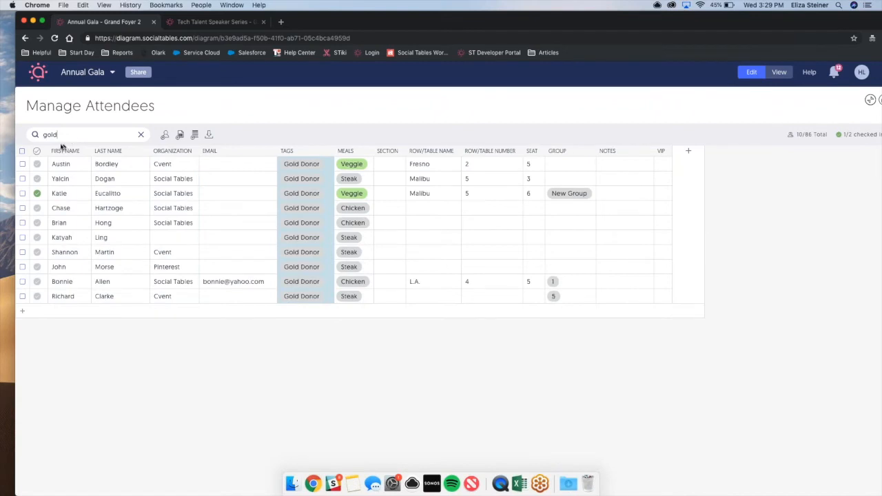
{"action": "left_click", "coordinate": [23, 152]}
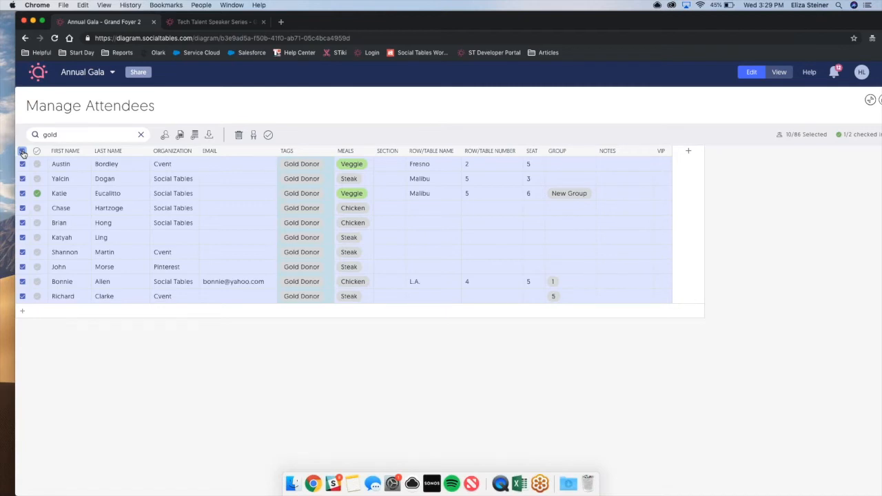
{"action": "left_click", "coordinate": [269, 136]}
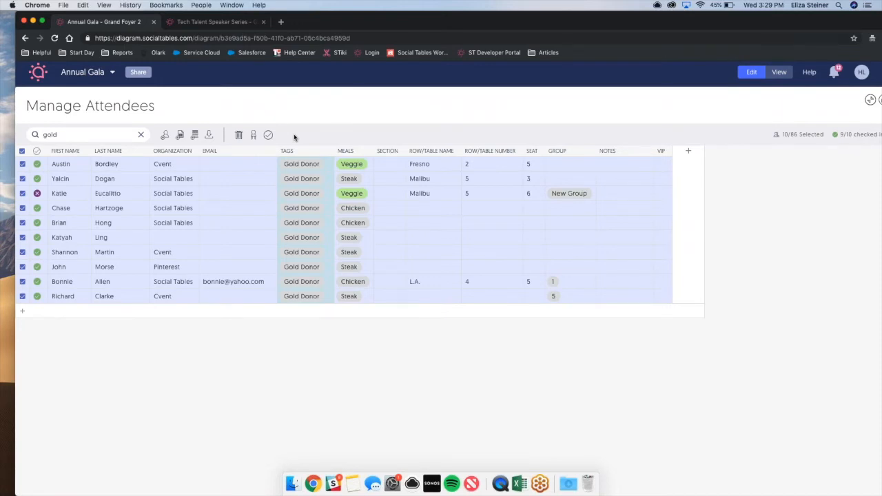
{"action": "left_click", "coordinate": [22, 151]}
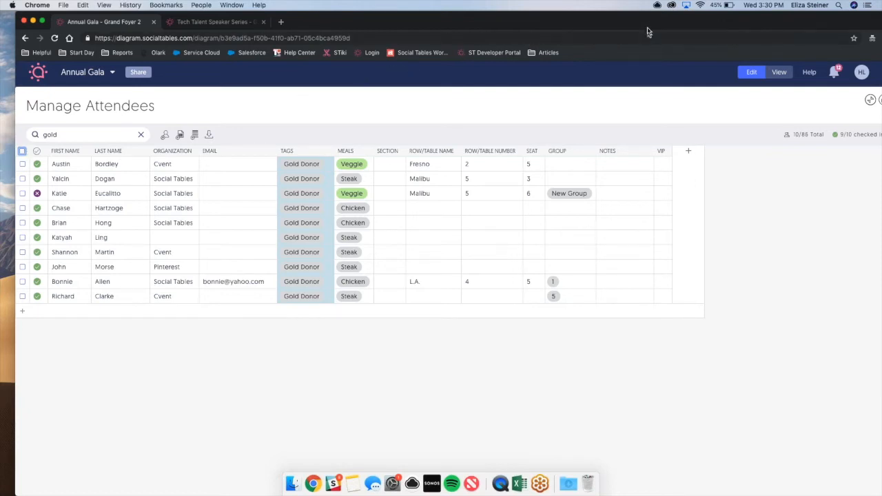
{"action": "left_click_drag", "start_coordinate": [647, 25], "coordinate": [577, 28]}
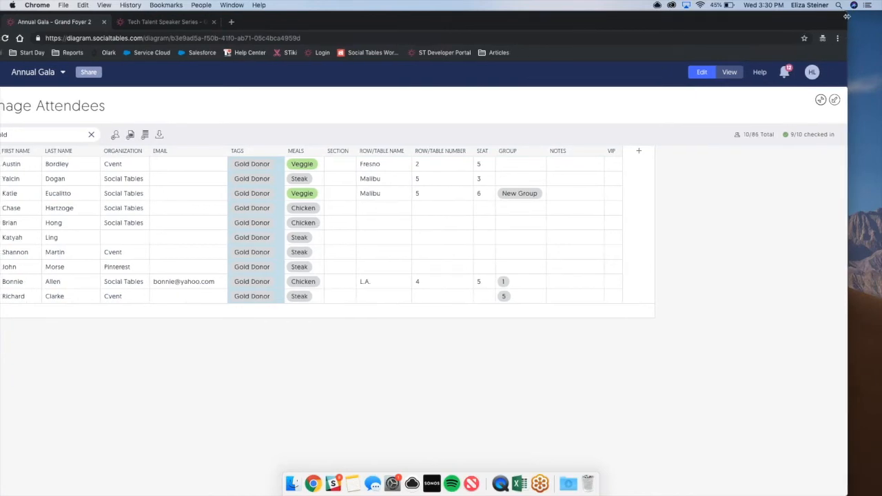
{"action": "left_click_drag", "start_coordinate": [842, 16], "coordinate": [831, 26]}
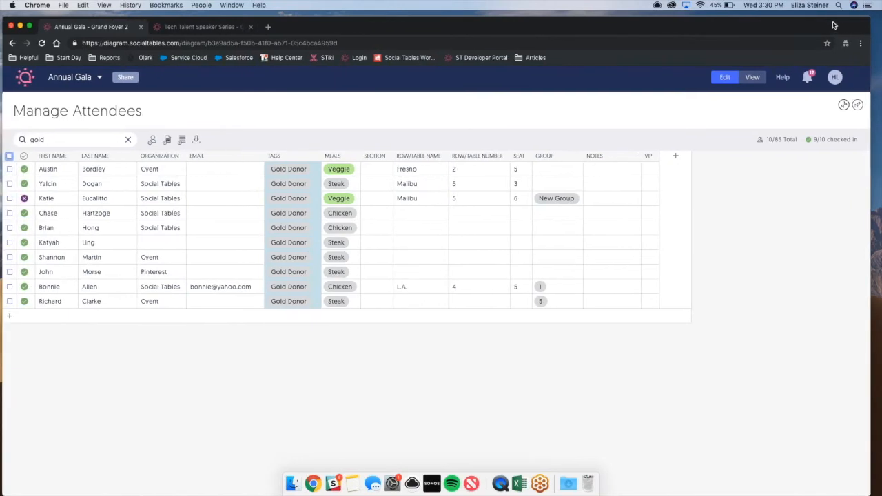
{"action": "left_click_drag", "start_coordinate": [467, 25], "coordinate": [478, 22]}
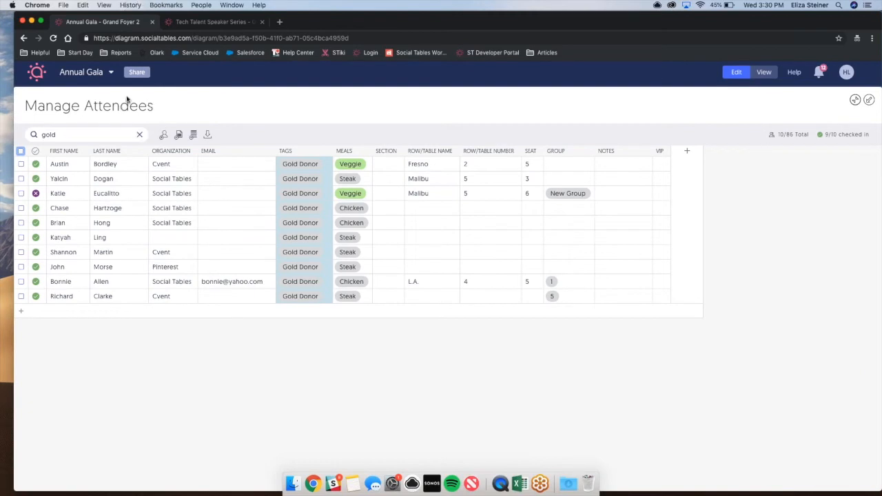
Start an attendee list import in the Tech Talent Speaker Series diagram using the file Annual Gala Guest List.csv.
{"action": "left_click", "coordinate": [222, 26]}
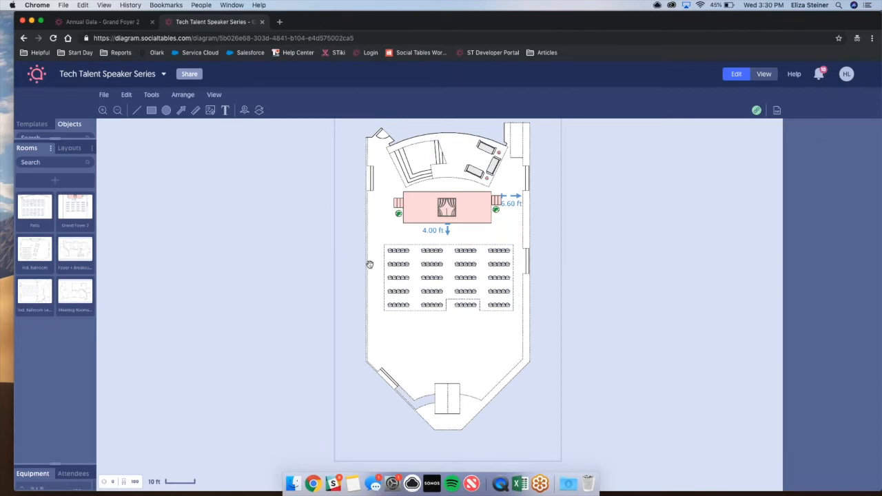
{"action": "left_click", "coordinate": [75, 474]}
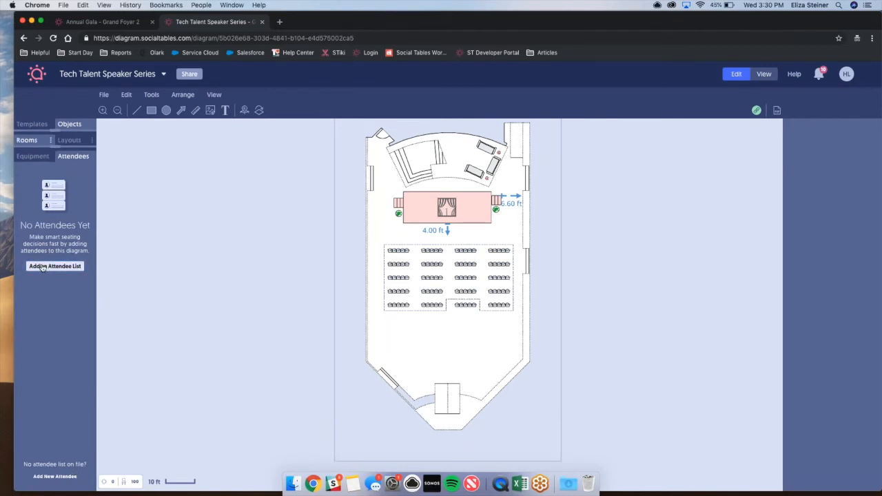
{"action": "left_click", "coordinate": [42, 268]}
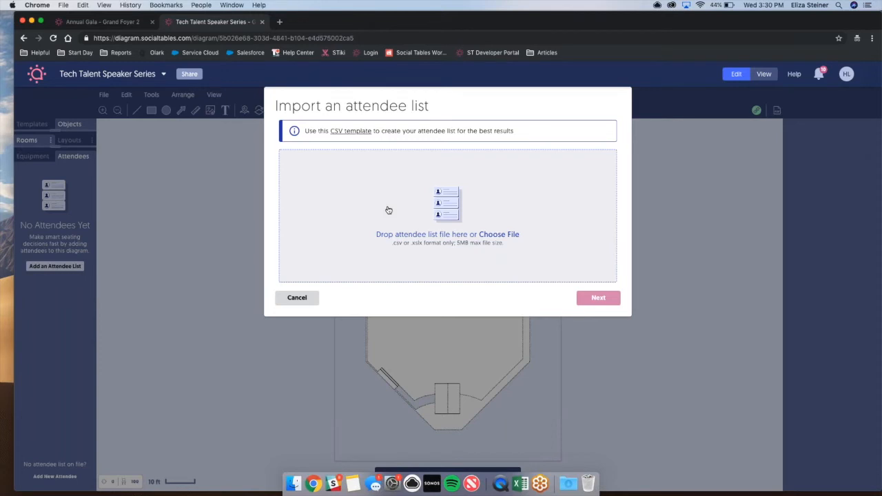
{"action": "left_click", "coordinate": [430, 226]}
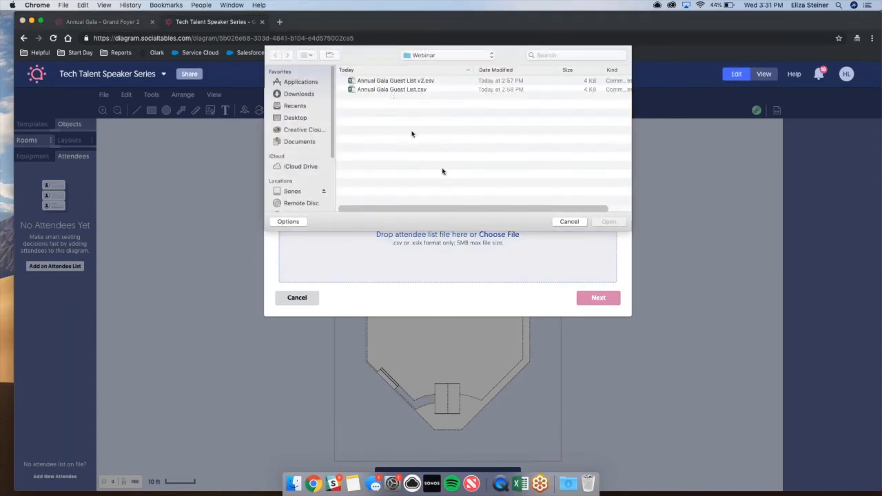
{"action": "double_click", "coordinate": [434, 89]}
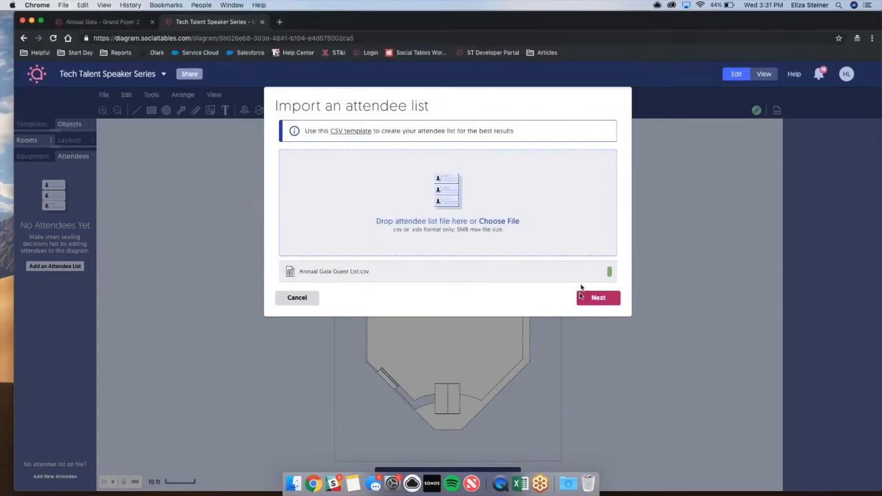
{"action": "left_click", "coordinate": [591, 304]}
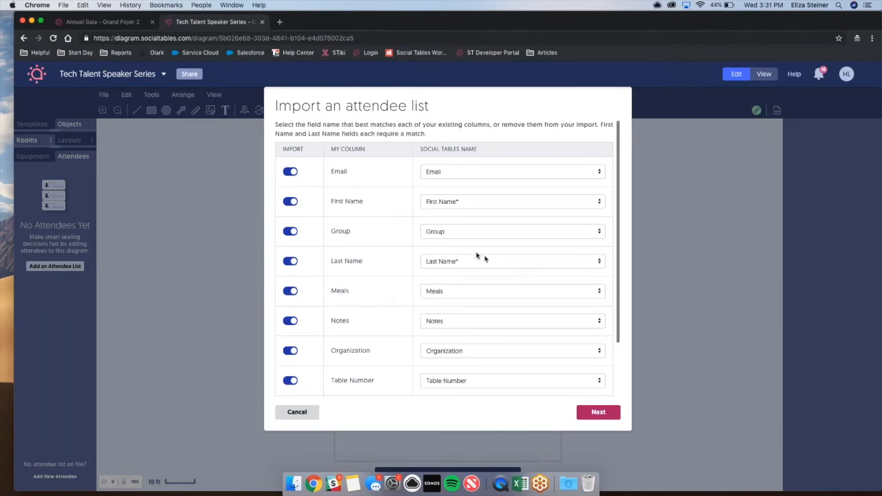
Exclude the Group and Table Number columns from the import and complete it.
{"action": "left_click", "coordinate": [290, 232]}
{"action": "left_click", "coordinate": [290, 381]}
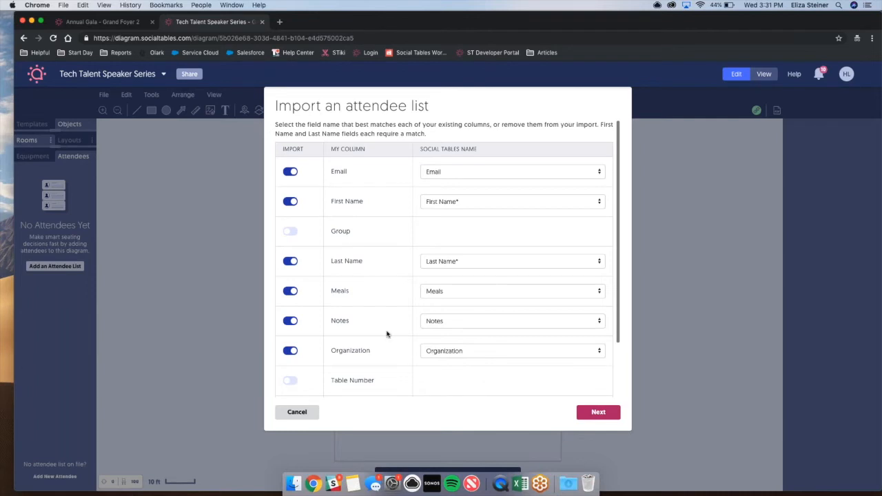
{"action": "scroll", "coordinate": [390, 332], "scroll_direction": "down", "scroll_amount": 3}
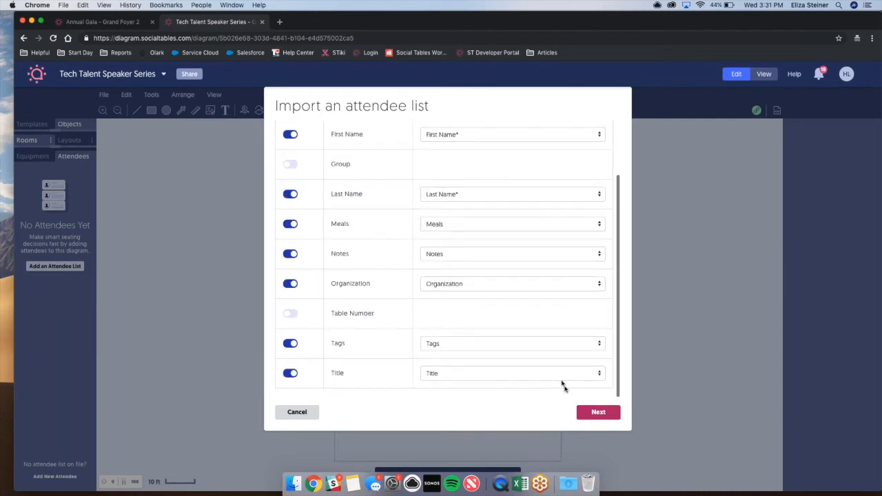
{"action": "left_click", "coordinate": [582, 409]}
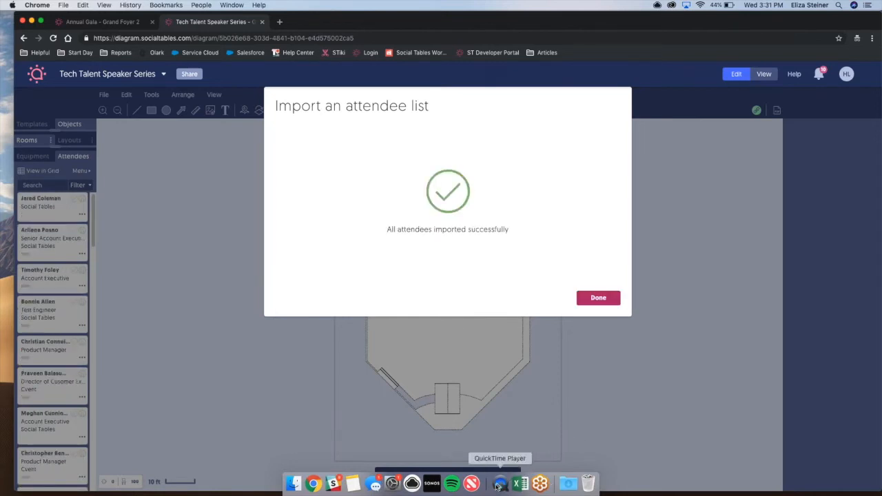
{"action": "left_click_drag", "start_coordinate": [487, 484], "coordinate": [487, 494]}
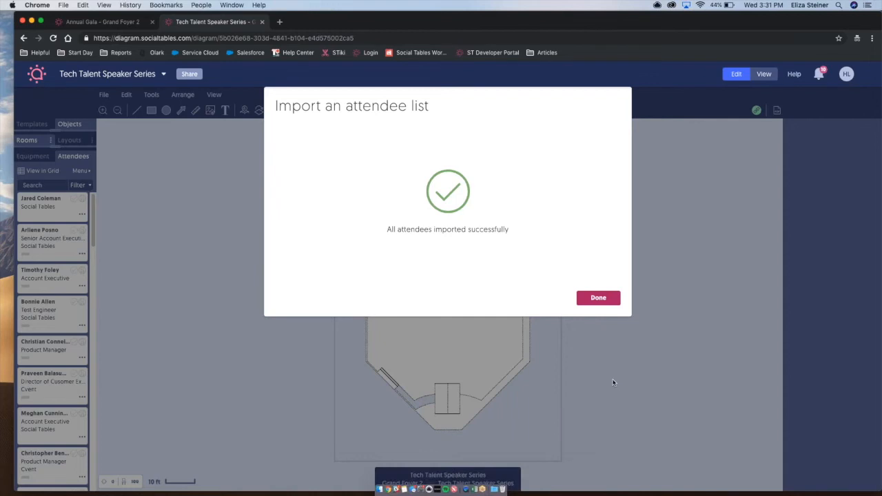
{"action": "left_click", "coordinate": [592, 300]}
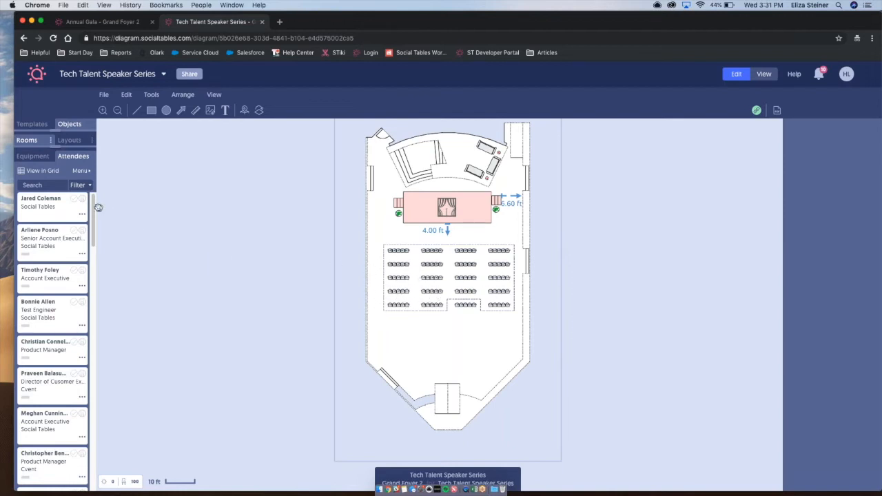
Autoseat all attendees from the attendee grid and return to the Tech Talent Speaker Series diagram.
{"action": "left_click", "coordinate": [39, 173]}
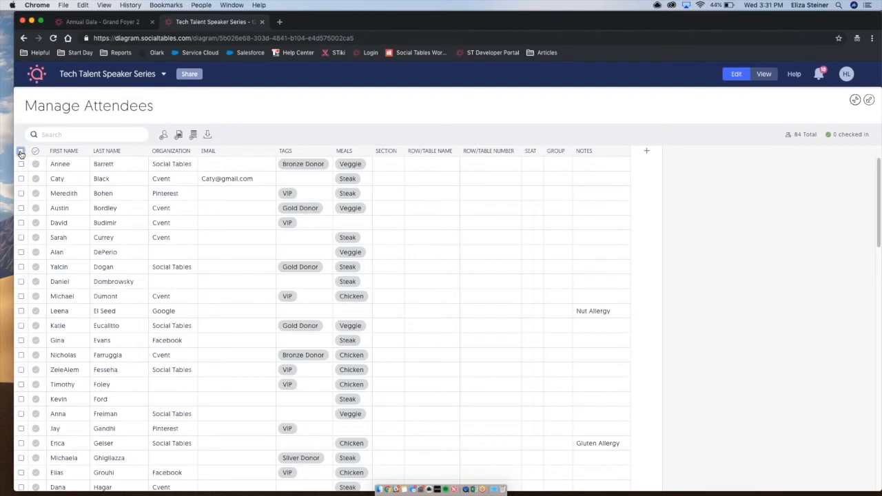
{"action": "left_click", "coordinate": [21, 150]}
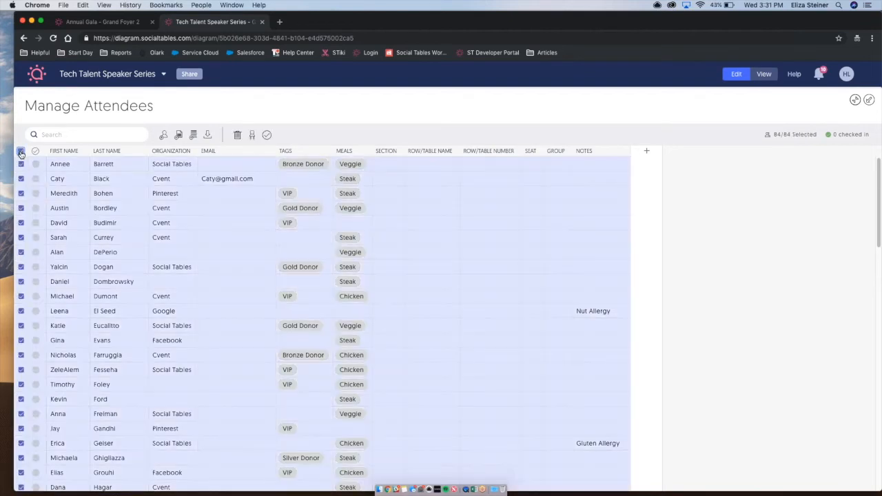
{"action": "left_click", "coordinate": [252, 136]}
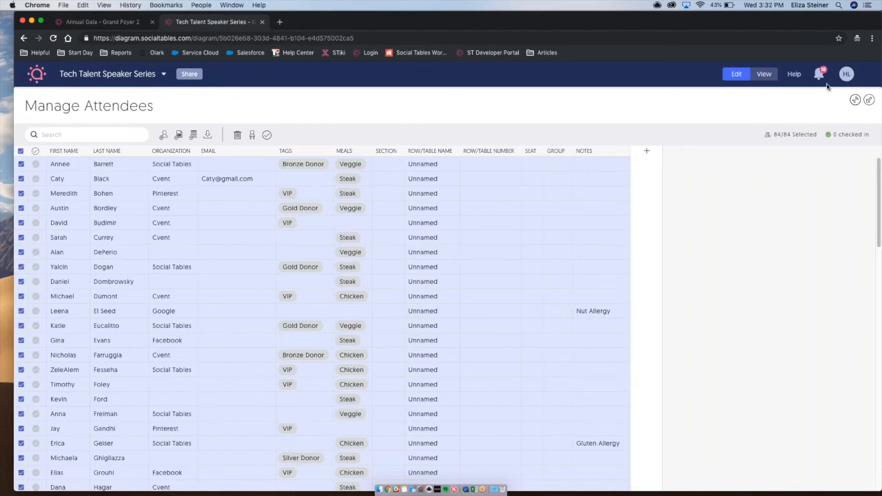
{"action": "left_click_drag", "start_coordinate": [805, 27], "coordinate": [787, 26]}
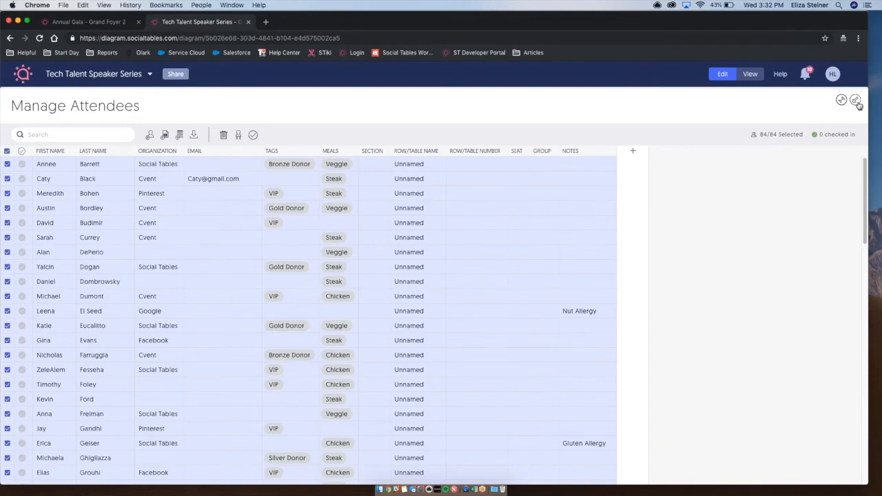
{"action": "left_click", "coordinate": [856, 101]}
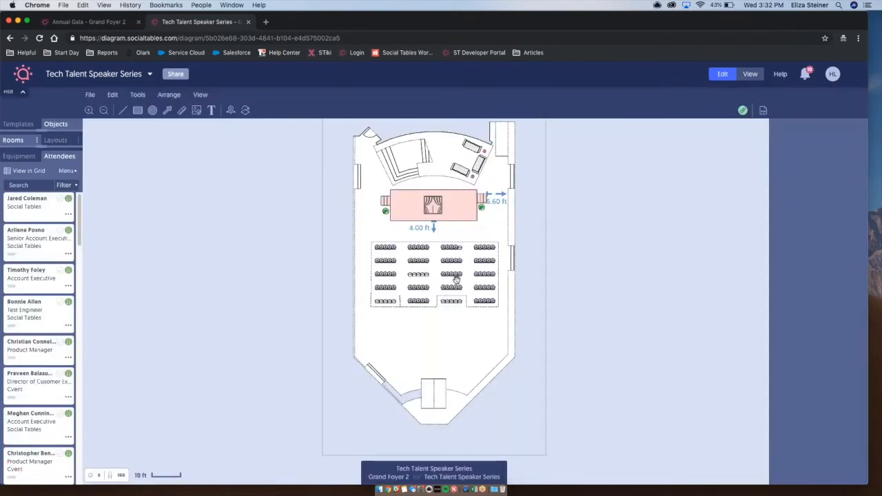
Move the attendee at the end of the fourth row, second block, to a seat in the empty row ahead.
{"action": "scroll", "coordinate": [456, 279], "scroll_direction": "up", "scroll_amount": 3}
{"action": "scroll", "coordinate": [457, 279], "scroll_direction": "up", "scroll_amount": 1}
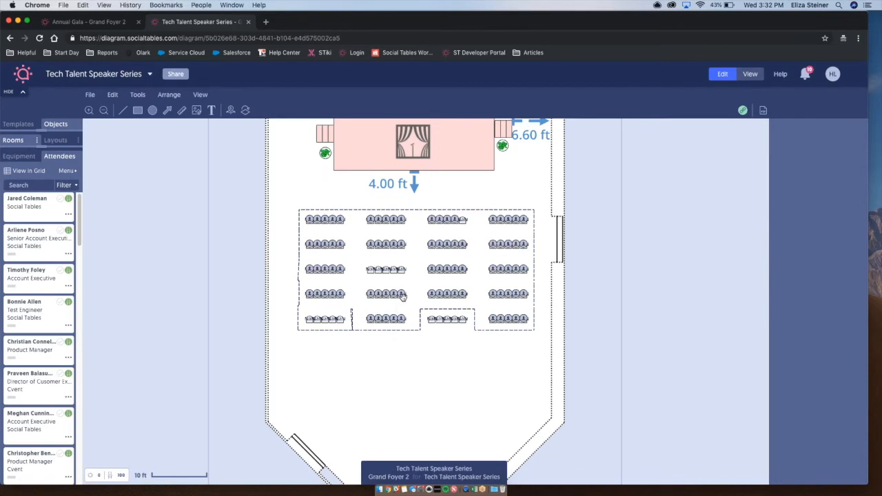
{"action": "left_click", "coordinate": [401, 295]}
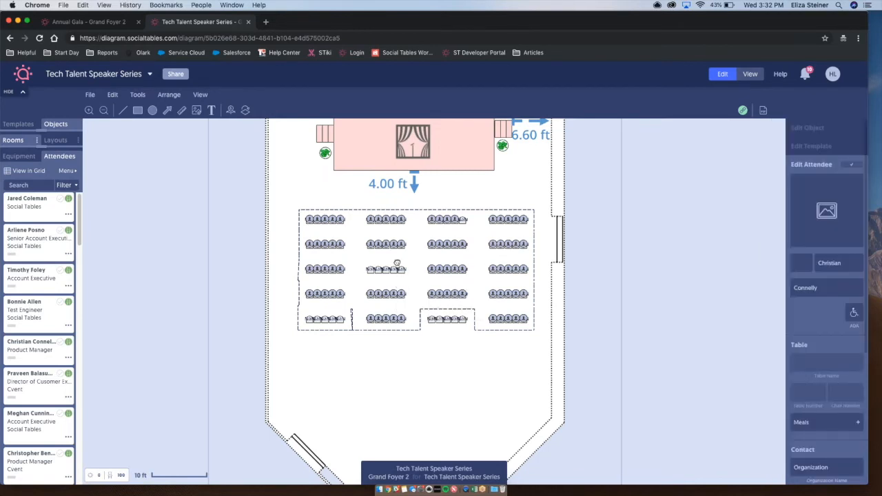
{"action": "left_click_drag", "start_coordinate": [397, 275], "coordinate": [395, 269]}
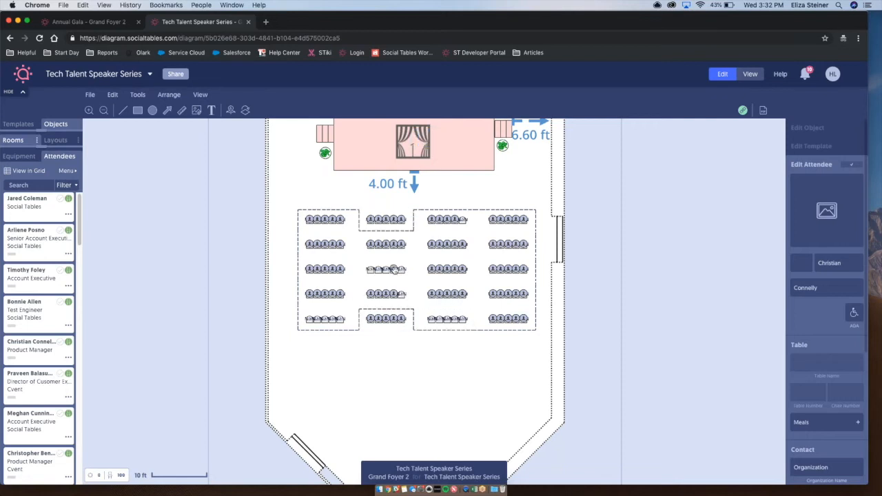